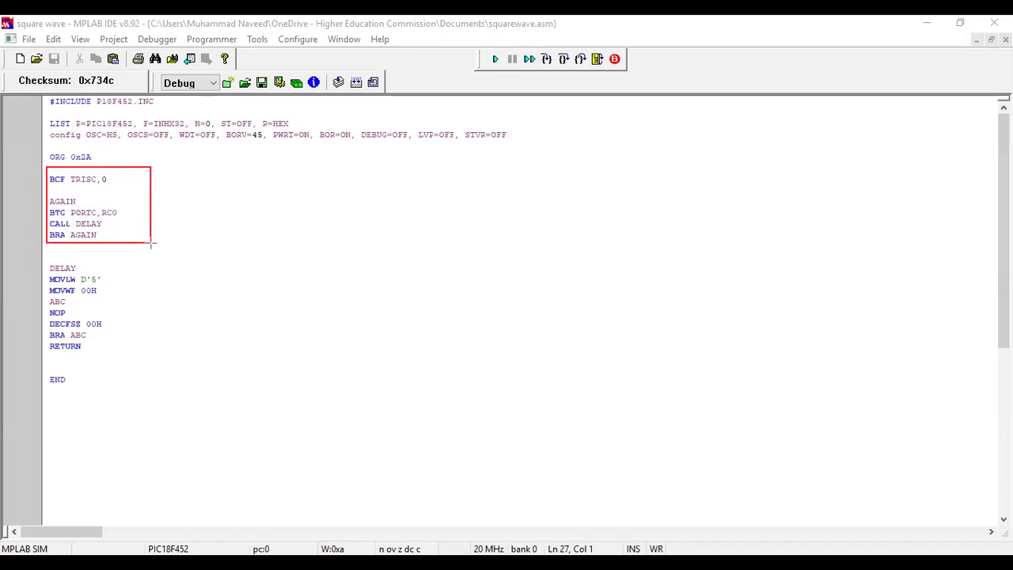
mouse_move(41, 256)
mouse_down()
mouse_move(125, 337)
mouse_move(163, 353)
mouse_up()
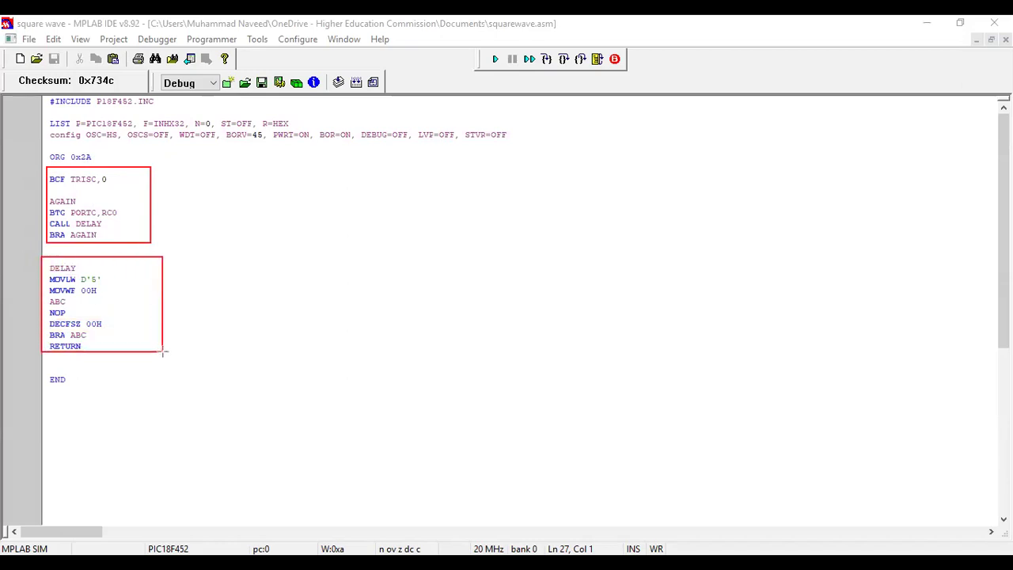
mouse_move(48, 113)
mouse_down()
mouse_move(129, 142)
mouse_move(500, 158)
mouse_move(533, 150)
mouse_up()
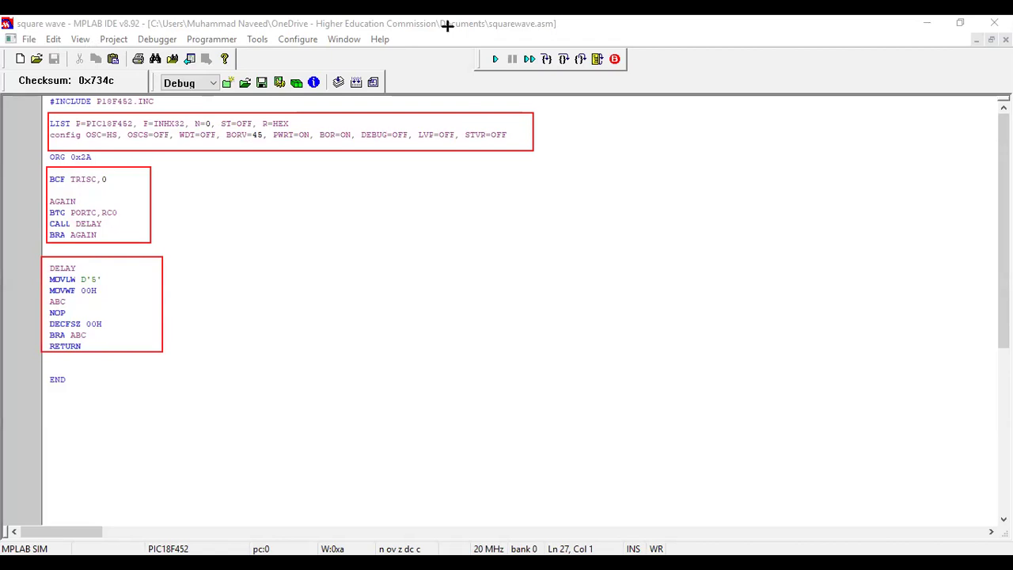
- Check which debugger tool is selected for the square wave project, leaving the selection as it is
click(52, 39)
mouse_move(78, 44)
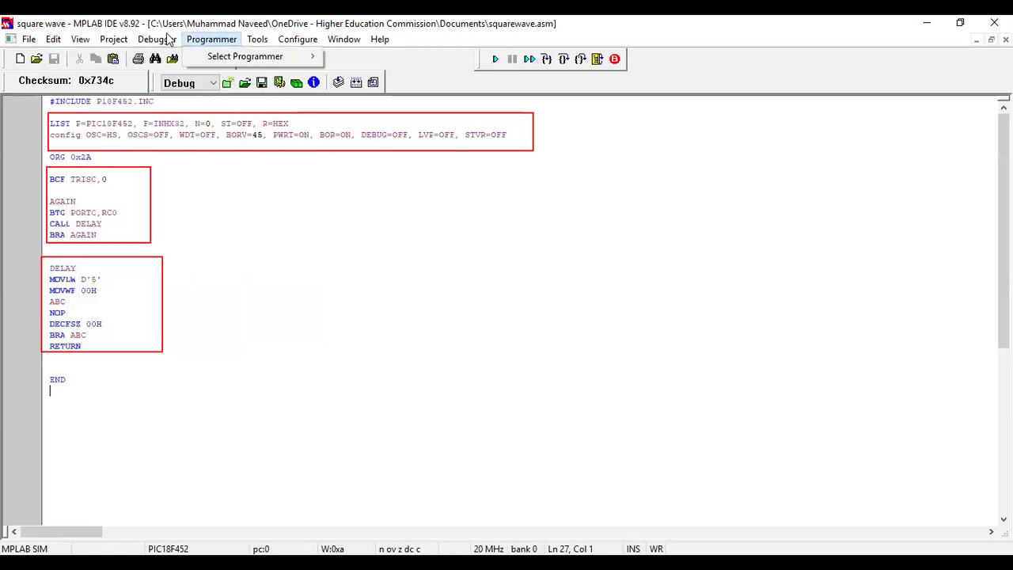
mouse_move(156, 39)
mouse_move(163, 62)
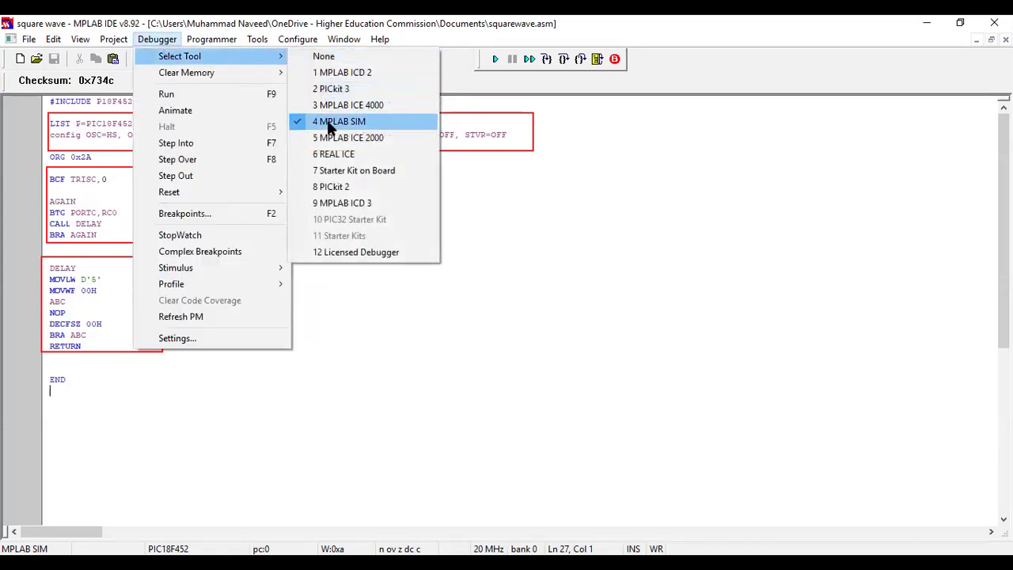
click(479, 109)
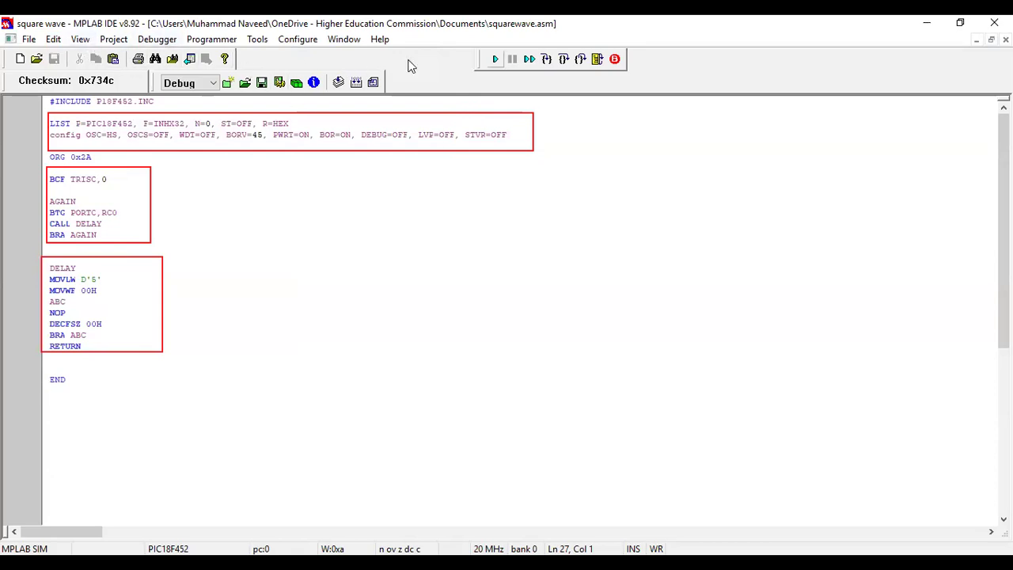
- Open the Simulator Logic Analyzer and restore it from full size to a floating window
click(80, 40)
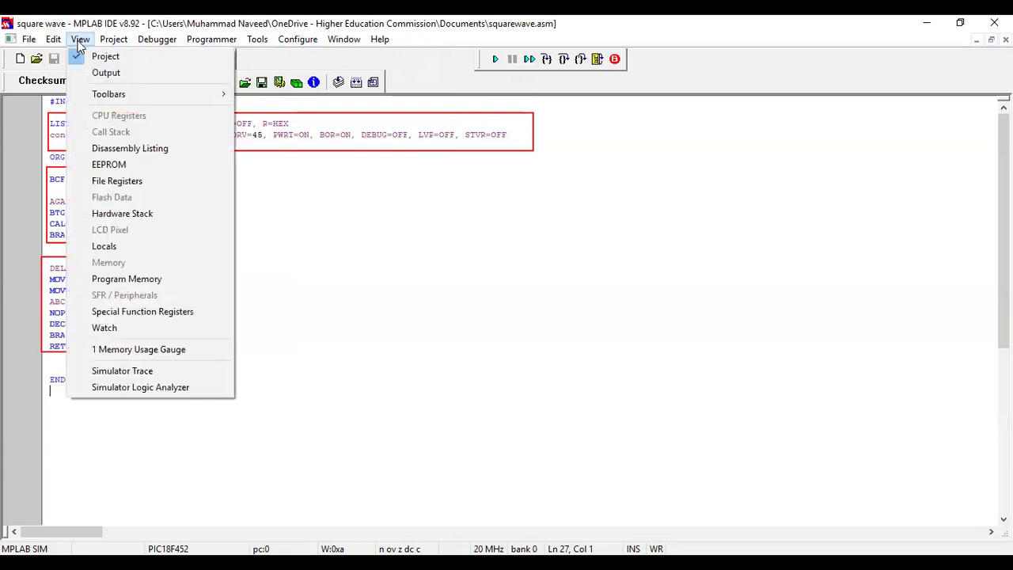
click(124, 387)
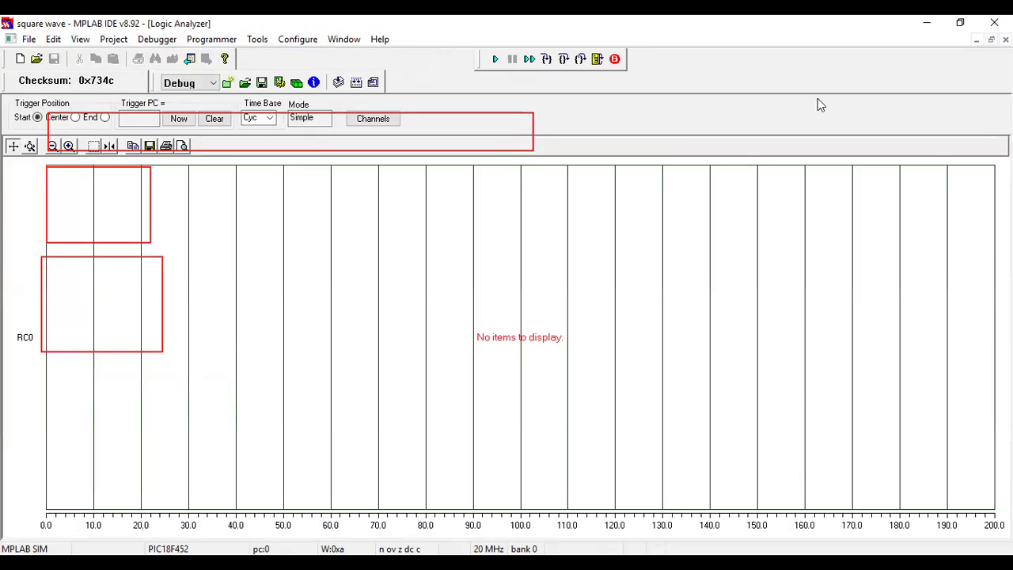
key(ctrl+F5)
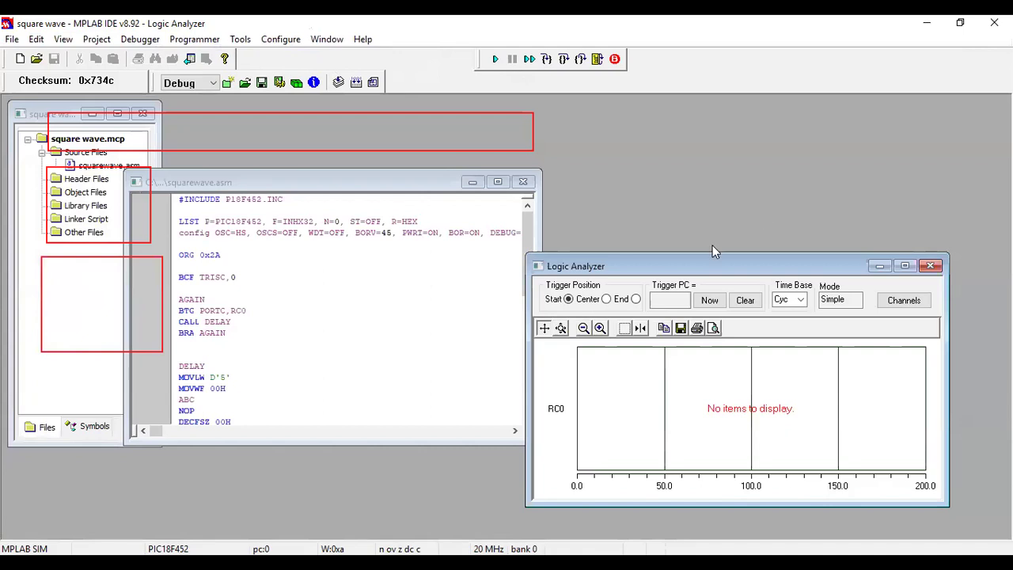
- Arrange the squarewave.asm source window and the Logic Analyzer window side by side
drag(712, 261, 769, 184)
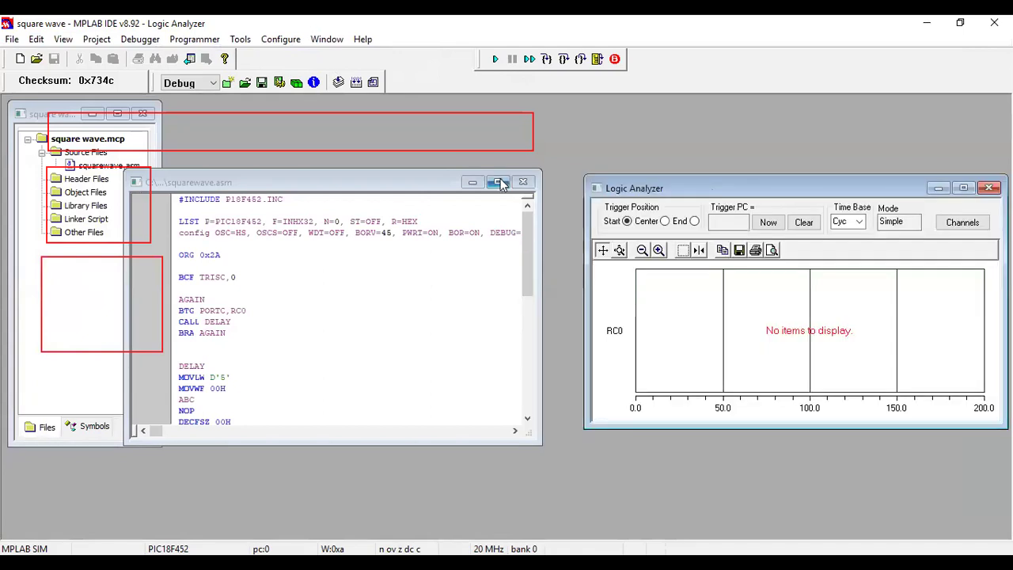
click(419, 191)
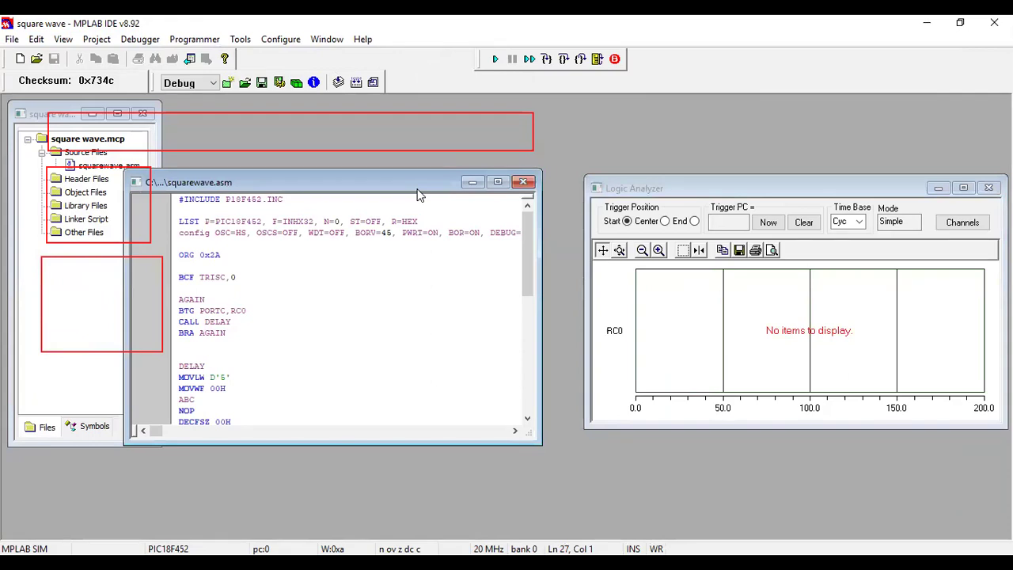
drag(419, 195, 303, 100)
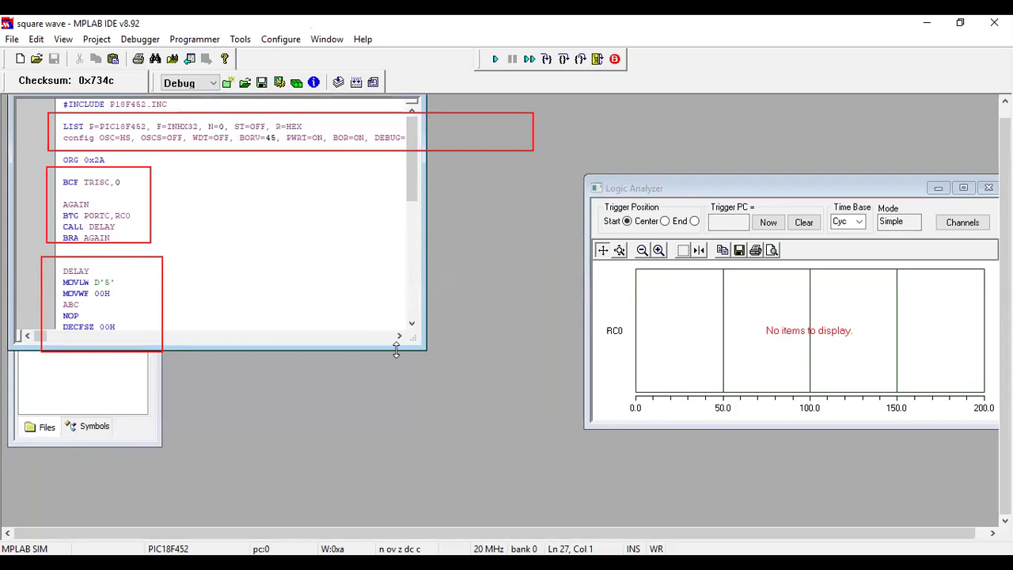
drag(718, 186, 624, 193)
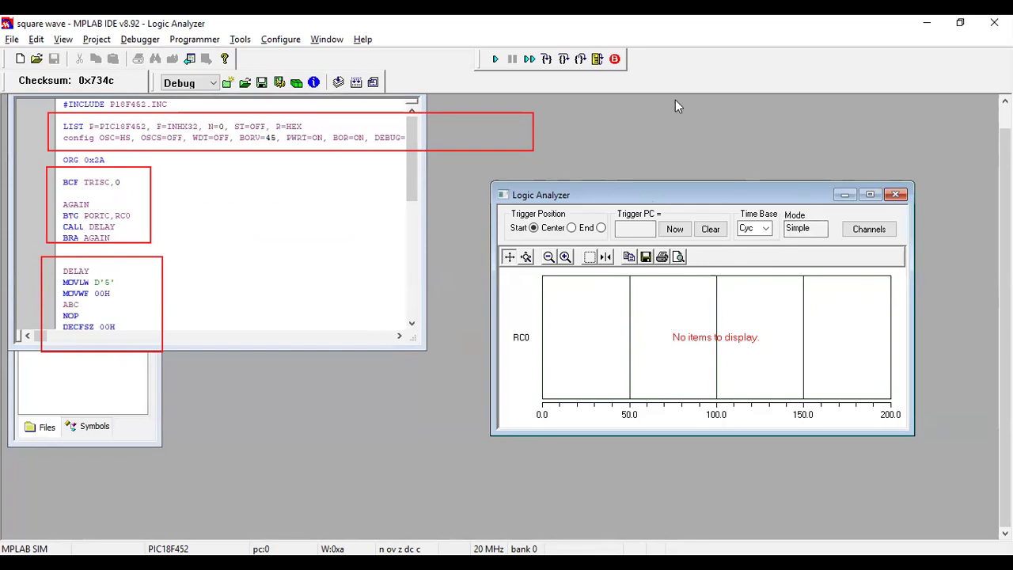
key(alt+p)
key(Escape)
key(alt+p)
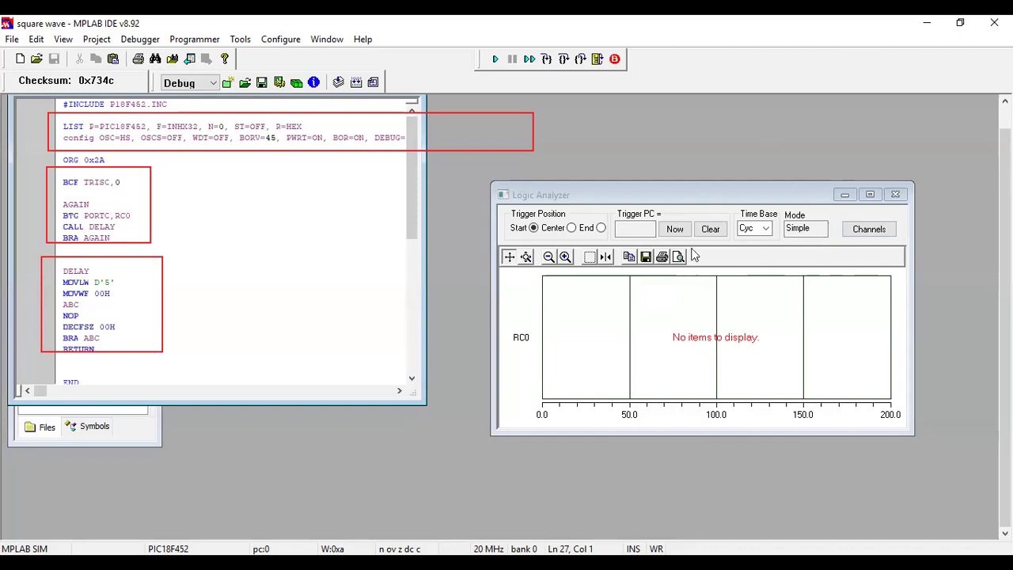
- Remove RC0 from the Logic Analyzer's selected signals and apply the channel configuration
click(873, 231)
click(873, 232)
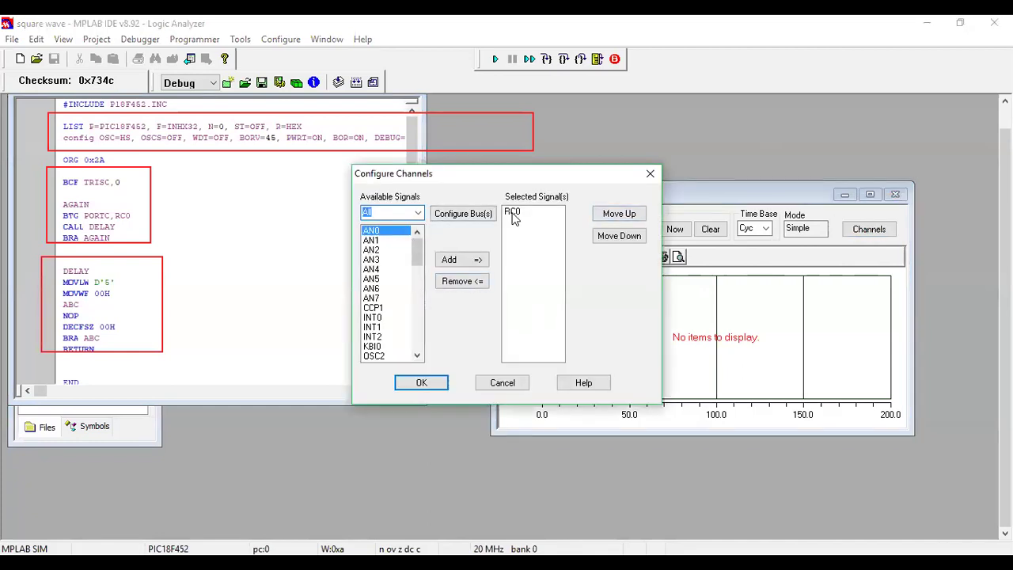
click(512, 212)
click(462, 281)
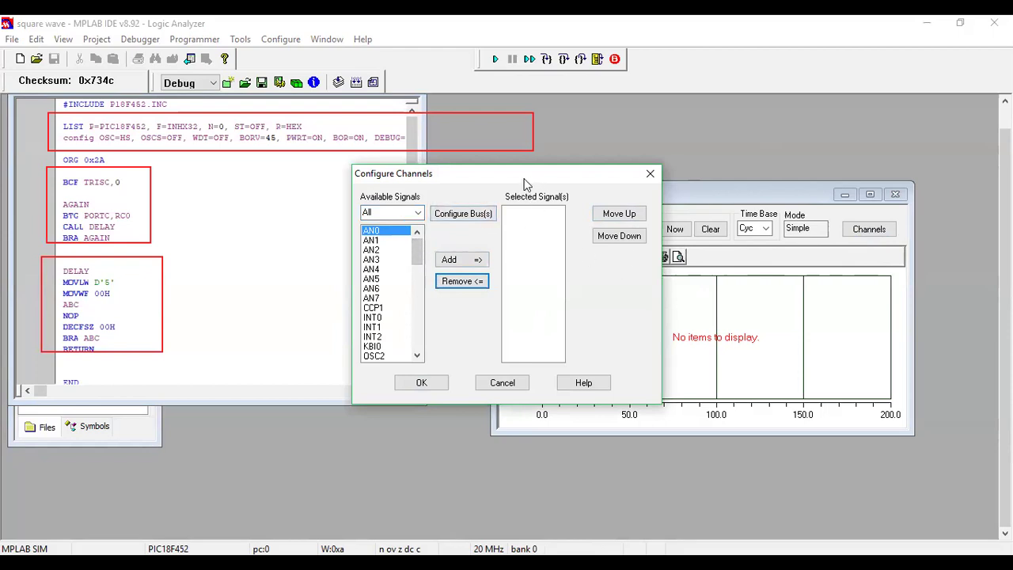
drag(523, 184, 364, 197)
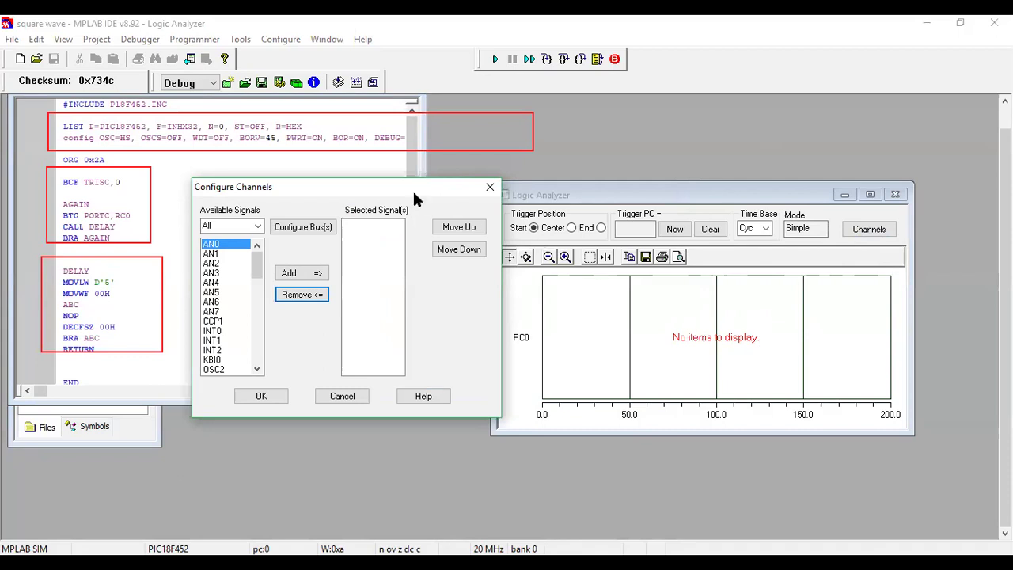
drag(417, 192, 453, 190)
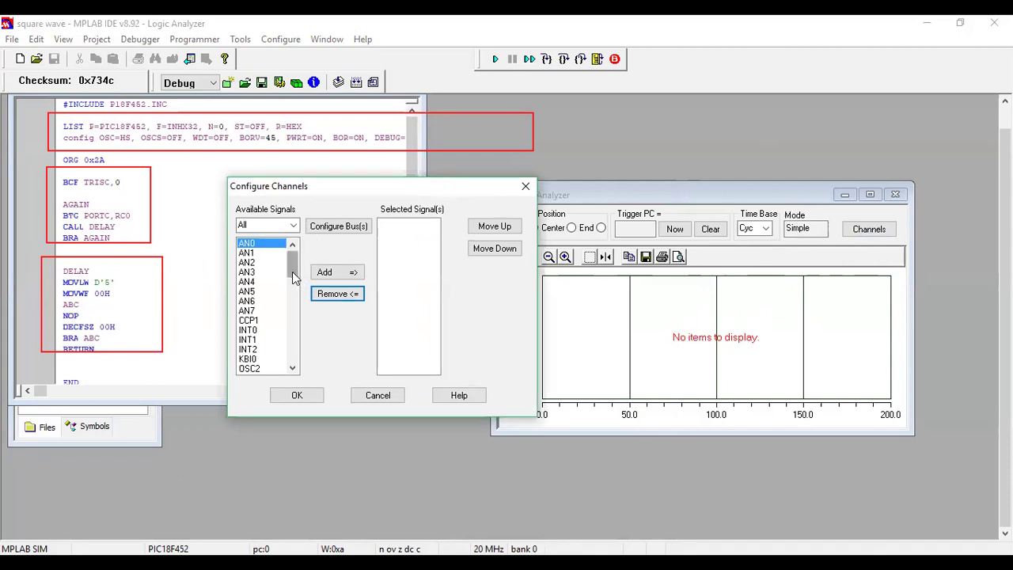
drag(294, 269, 294, 315)
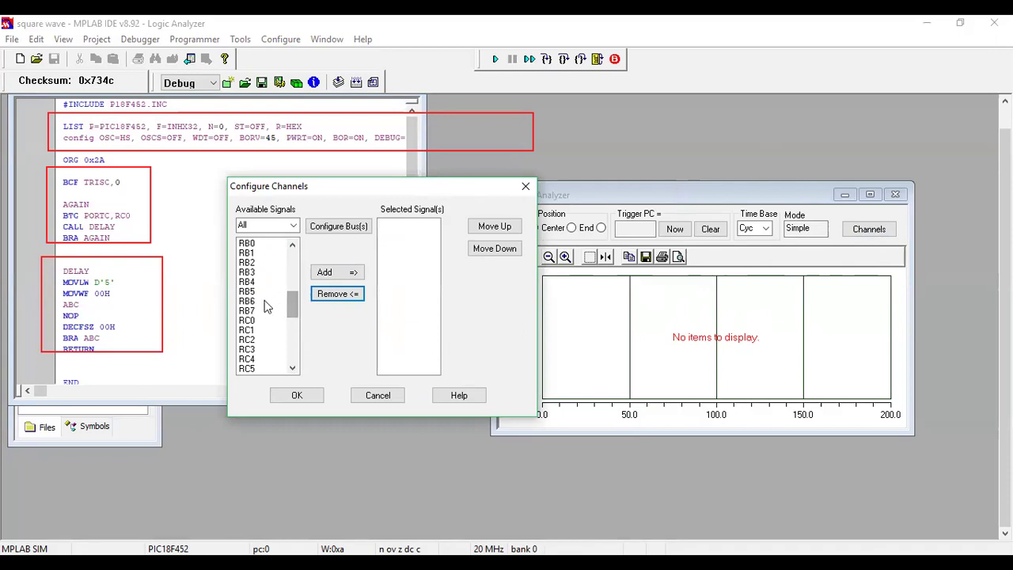
click(247, 321)
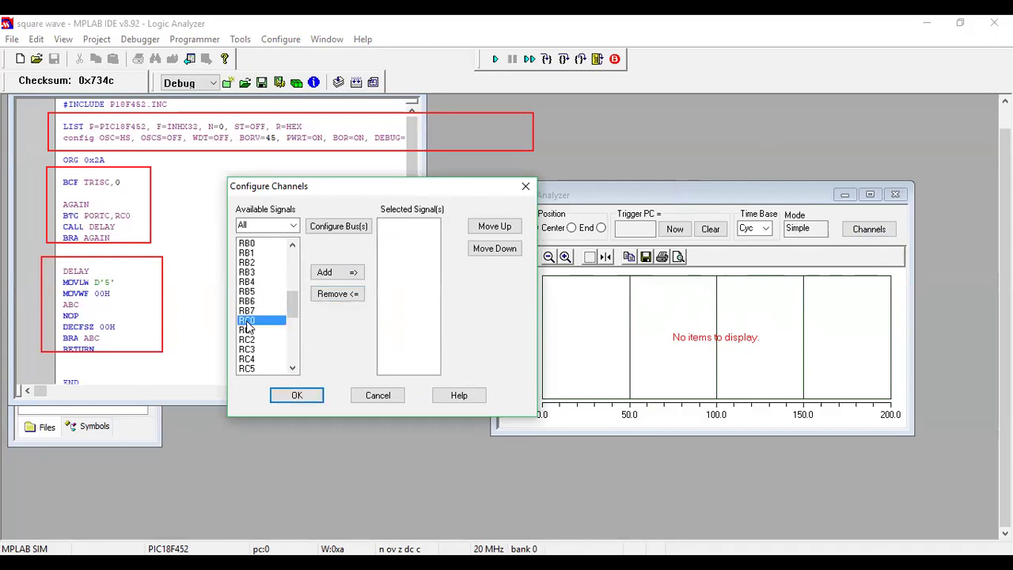
click(296, 397)
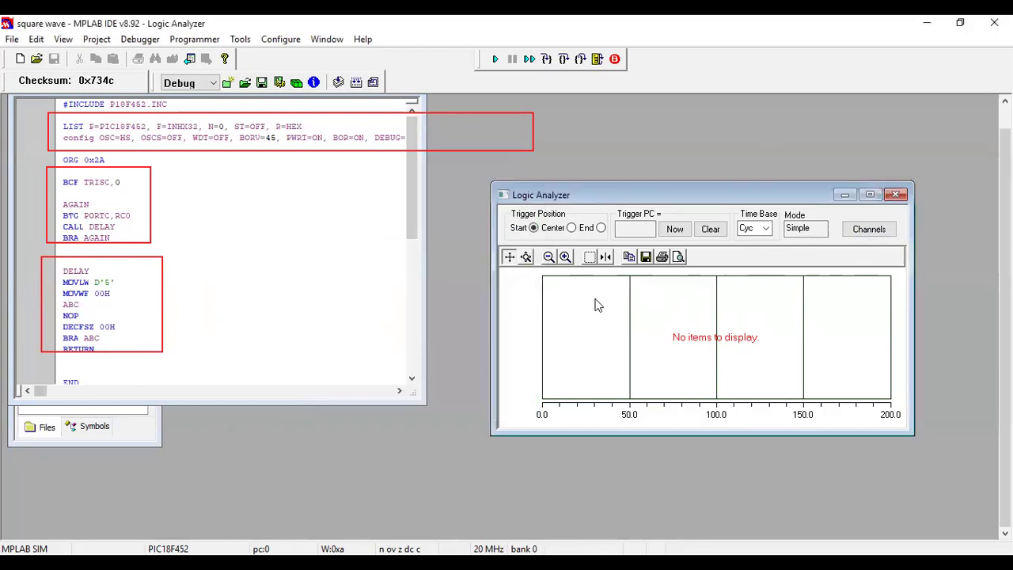
click(868, 229)
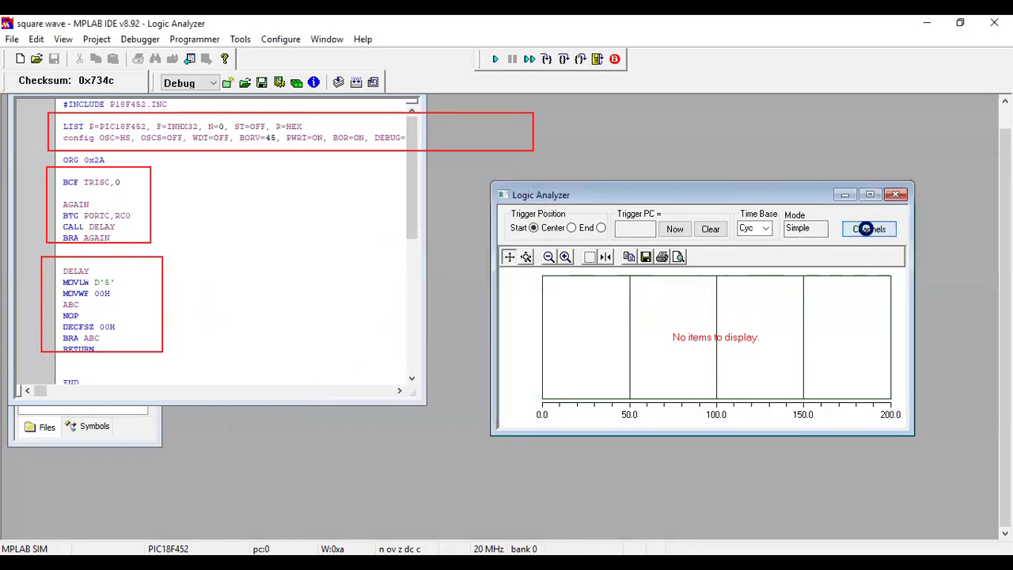
drag(417, 258, 417, 291)
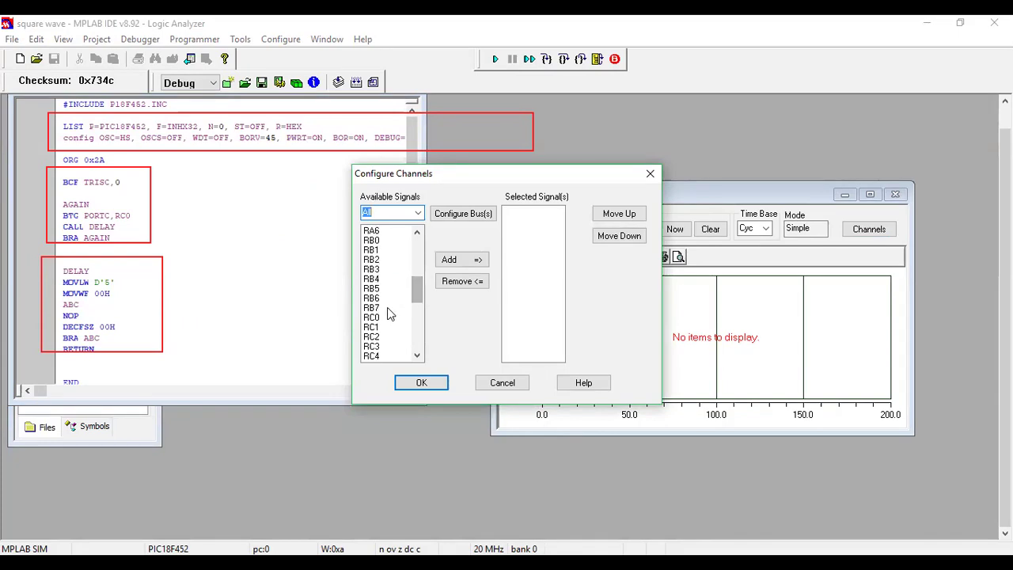
click(372, 317)
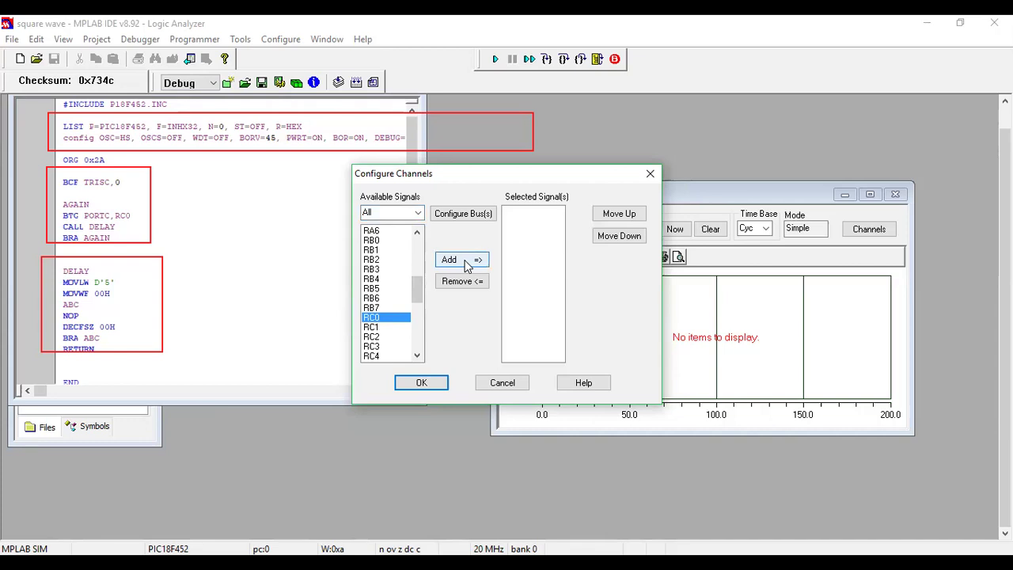
click(650, 173)
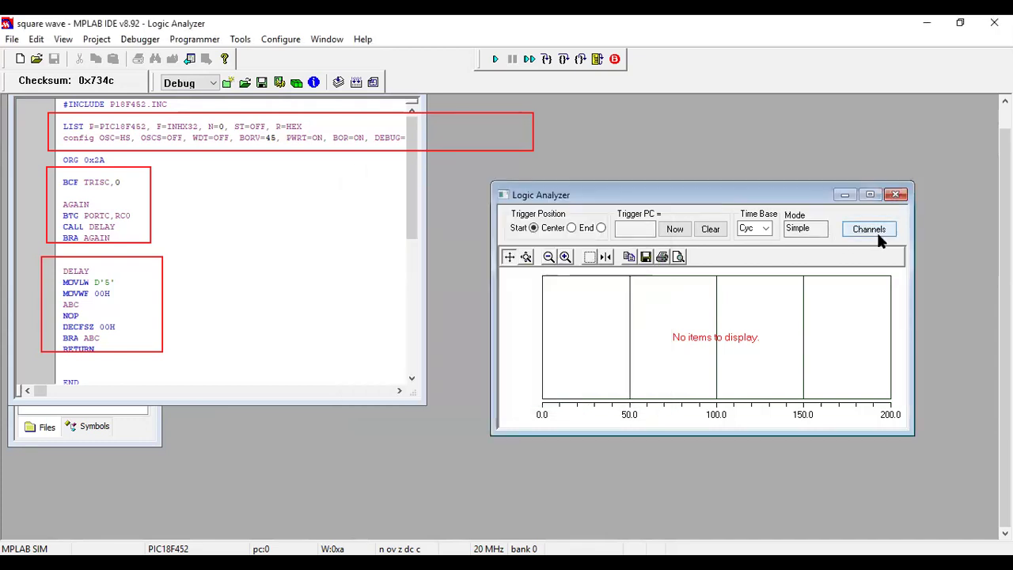
- Add RC0 to the Logic Analyzer's selected signals, apply the configuration, and start animating the program in the simulator
click(869, 230)
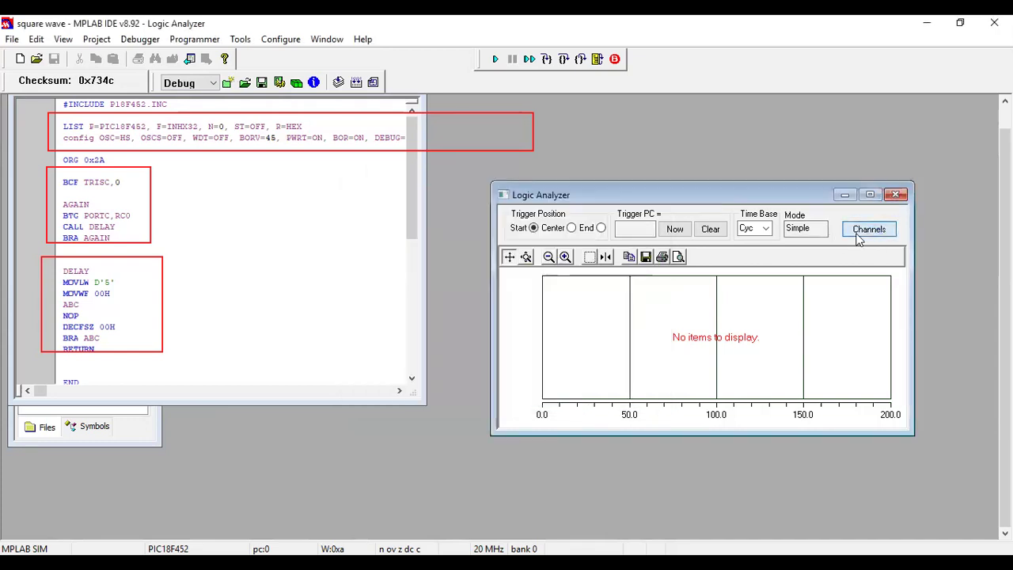
drag(519, 174, 338, 201)
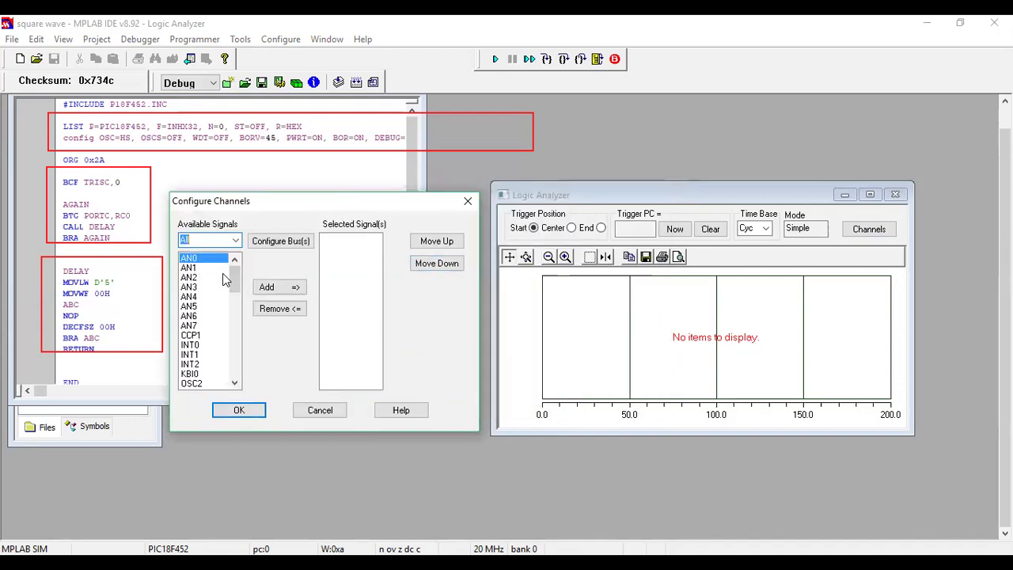
drag(235, 277, 236, 321)
click(196, 326)
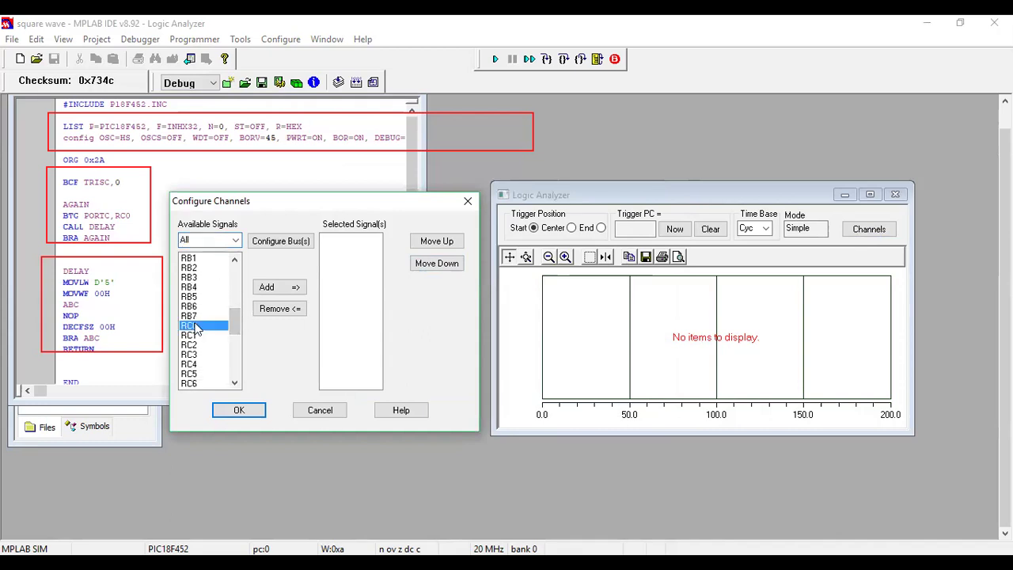
click(283, 290)
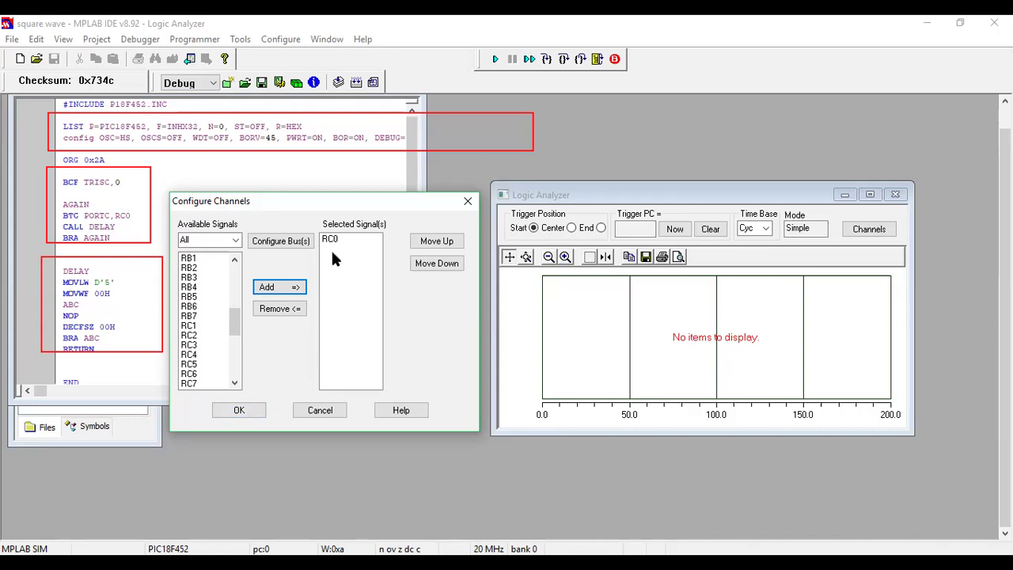
click(238, 413)
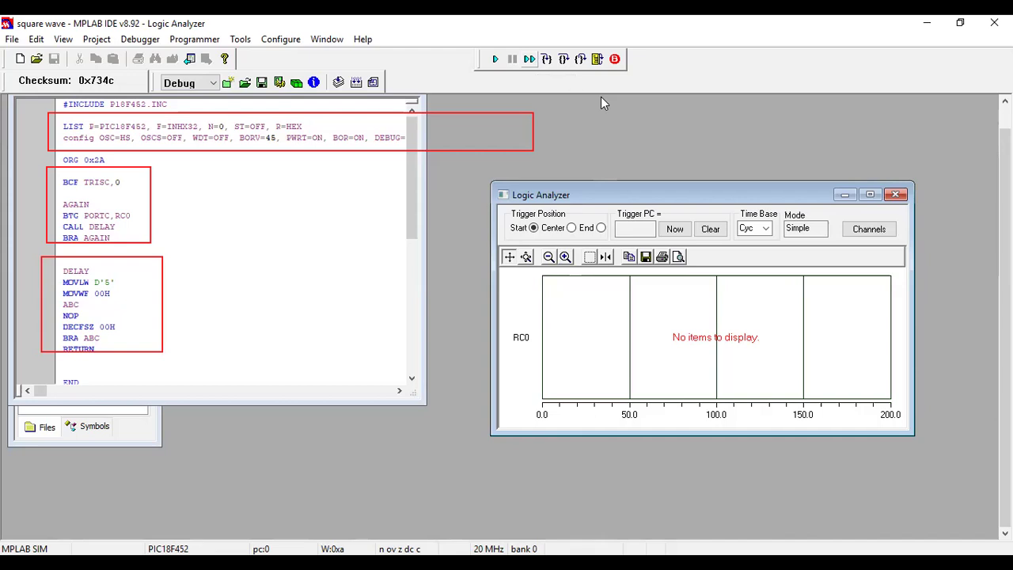
click(529, 58)
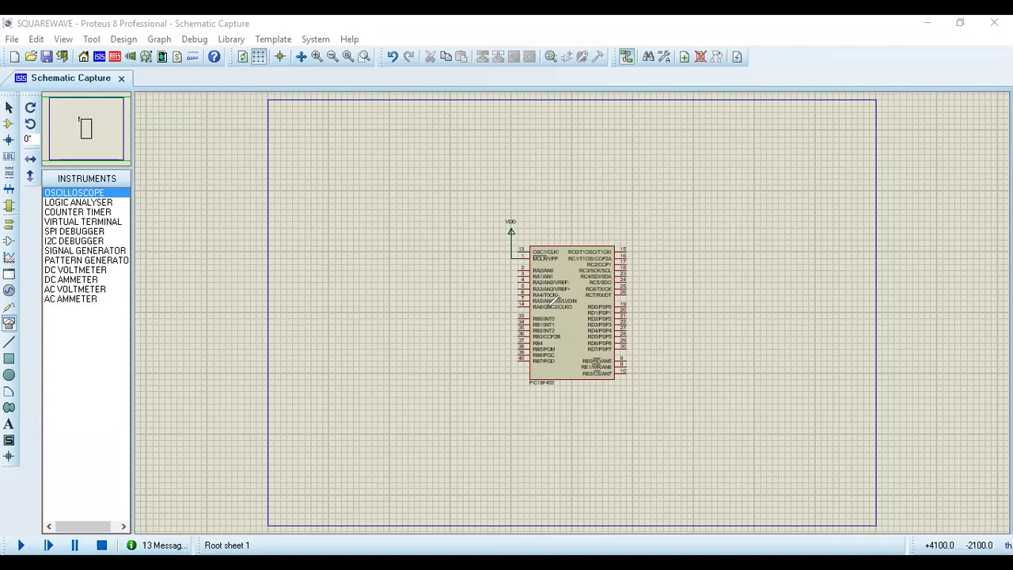
- In the Proteus schematic, review the PIC18F452's component properties, including its assigned program file, and accept them
click(8, 125)
right_click(576, 301)
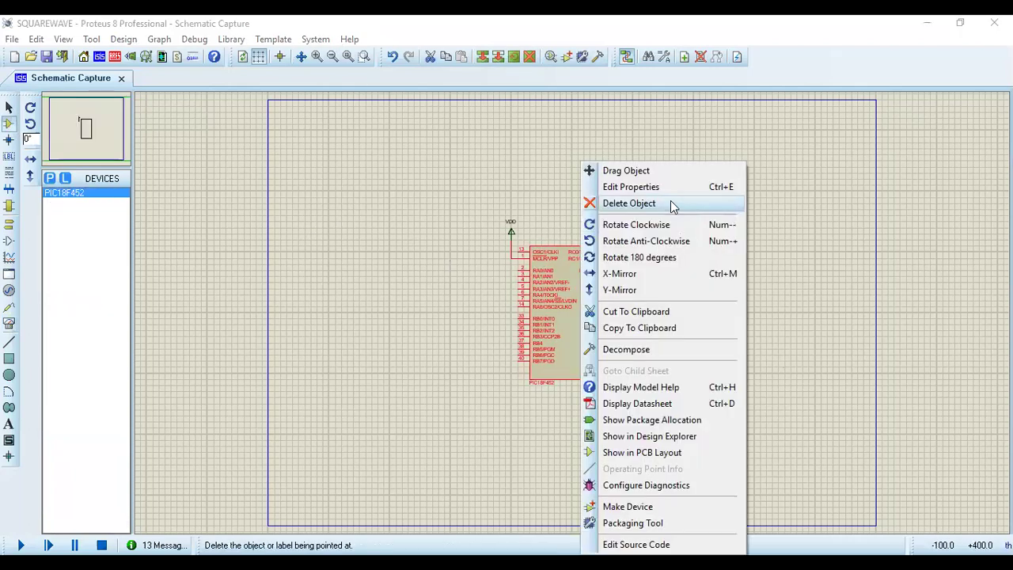
click(631, 187)
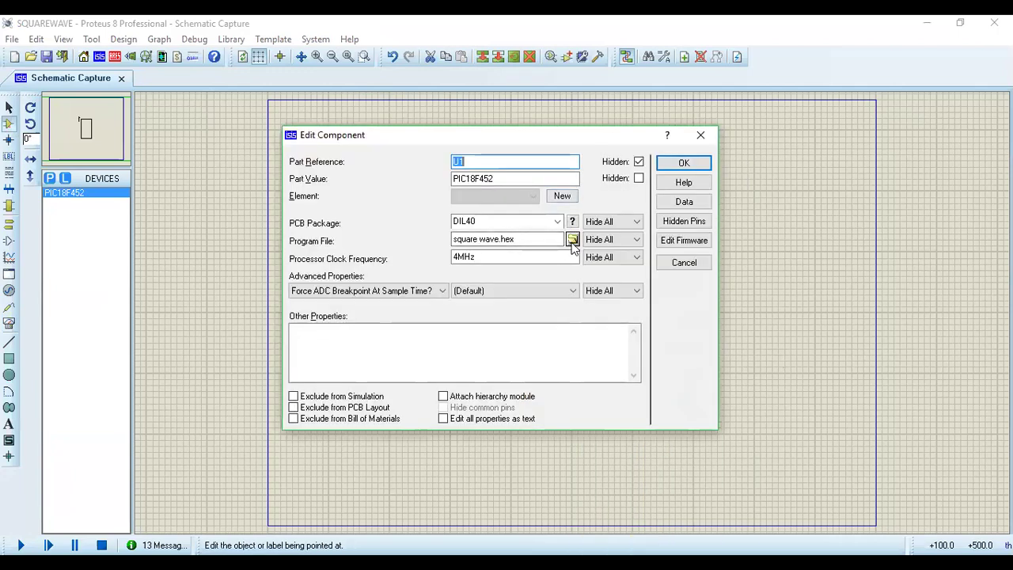
click(684, 163)
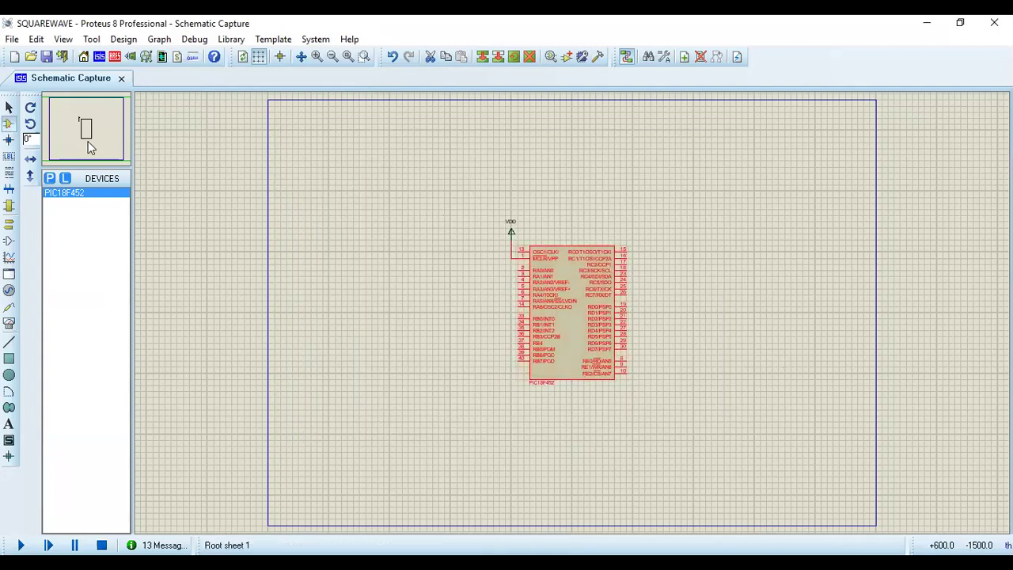
- Place an oscilloscope instrument in the schematic beside the PIC18F452, on the side of its RC0 pin
scroll(85, 136, down, 3)
scroll(86, 136, up, 3)
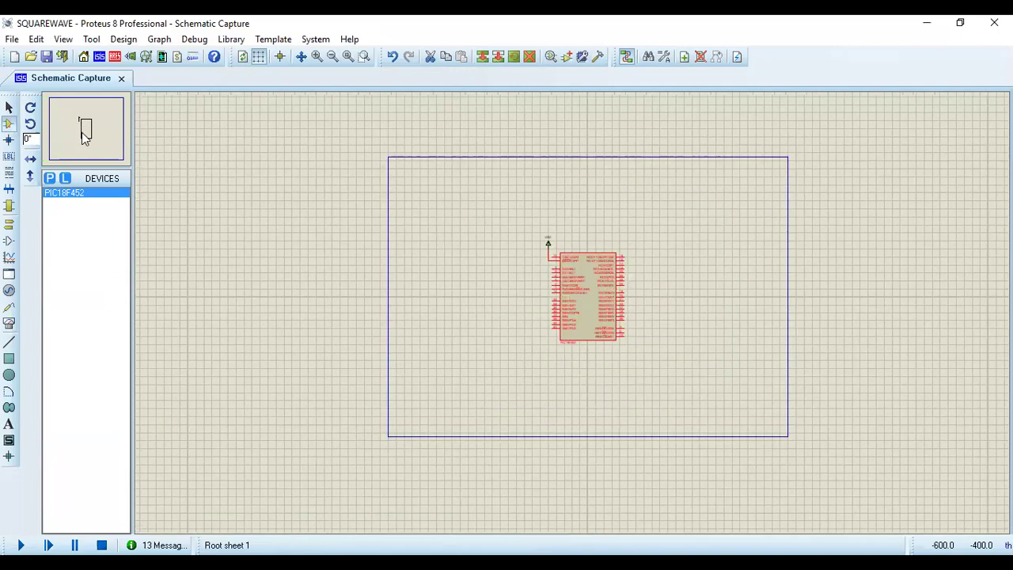
scroll(86, 136, up, 1)
click(85, 132)
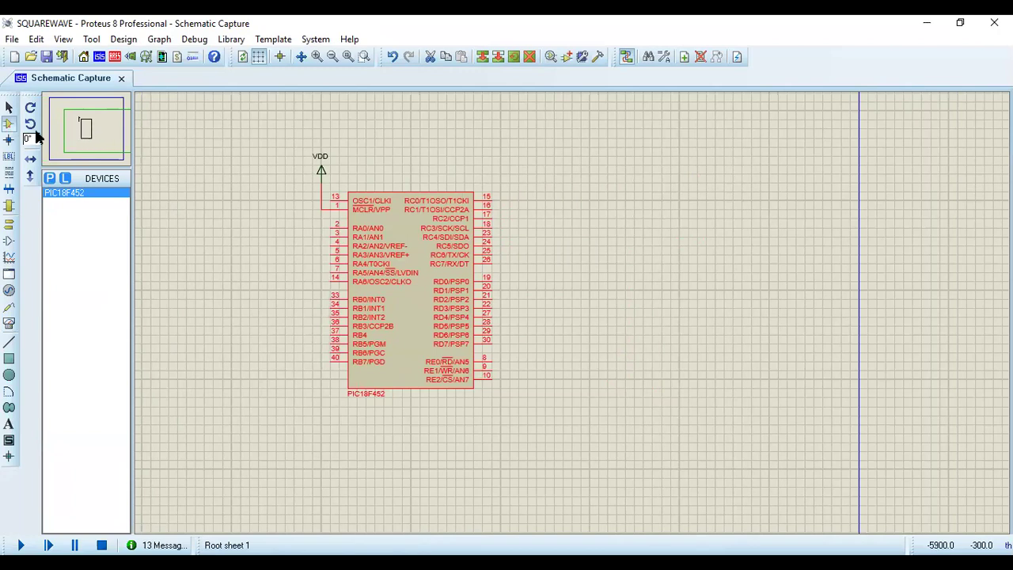
click(7, 125)
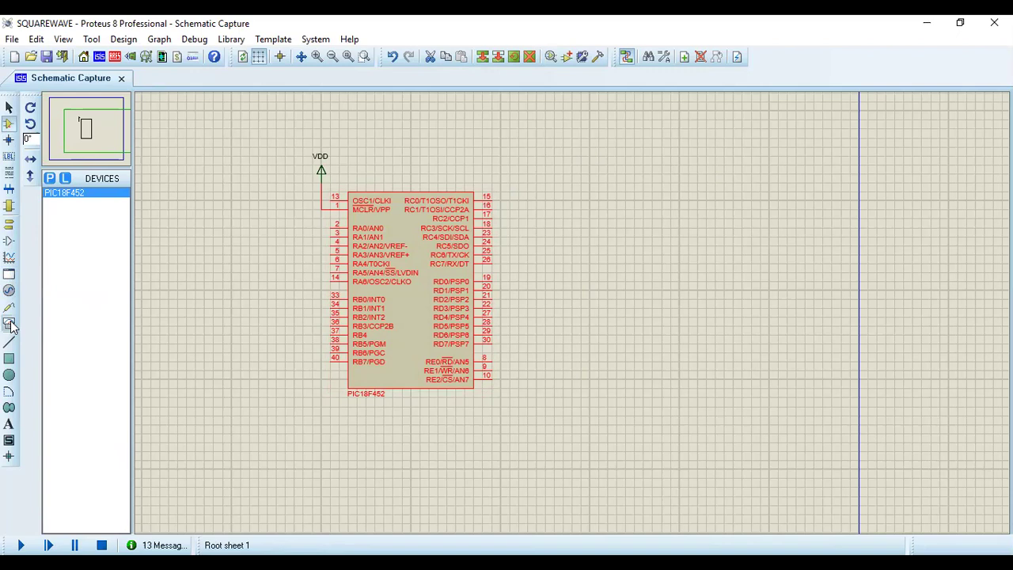
click(10, 324)
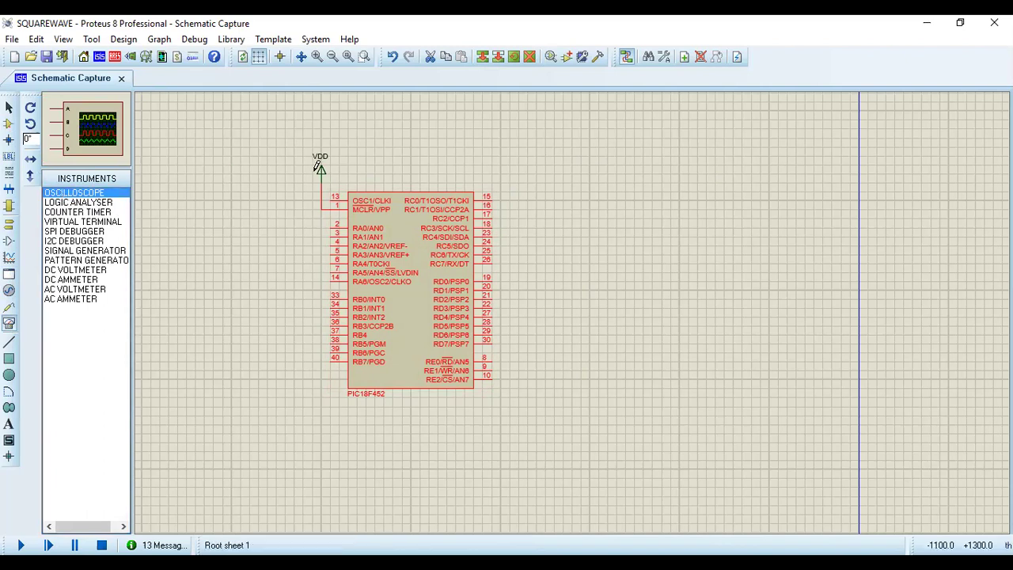
click(609, 205)
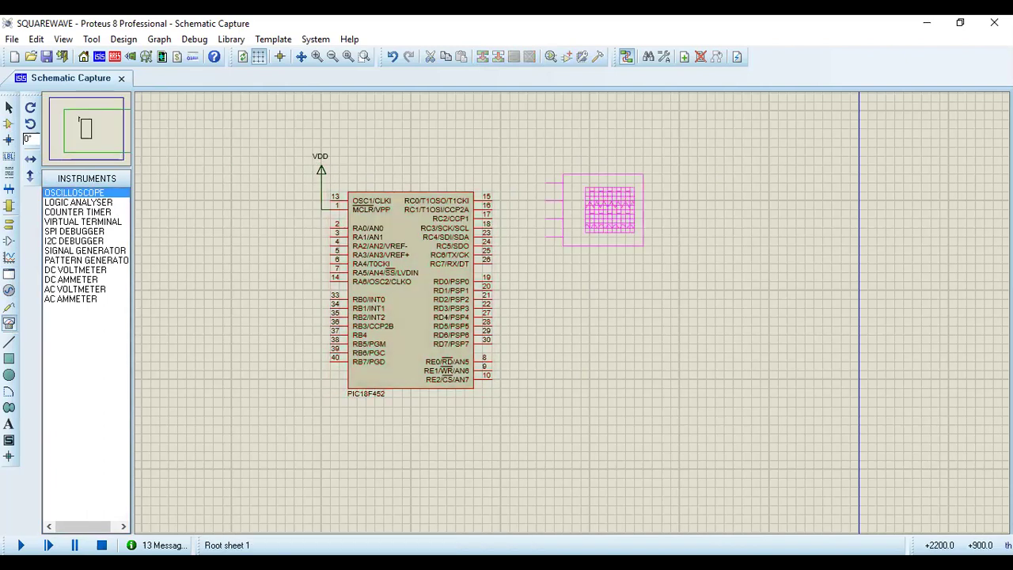
click(627, 204)
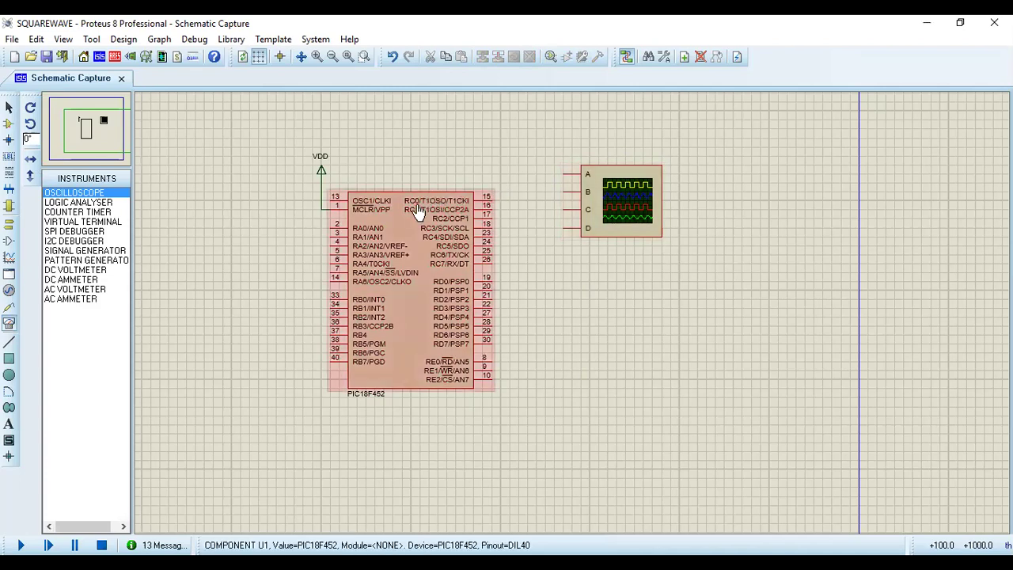
- Wire the PIC18F452's RC0 pin to channel A of the oscilloscope
click(495, 195)
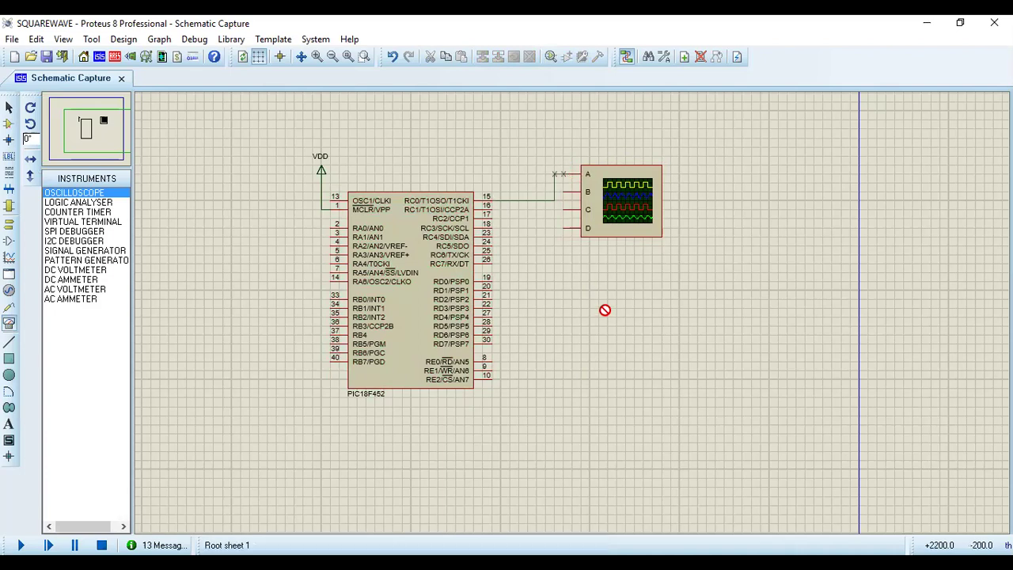
key(Escape)
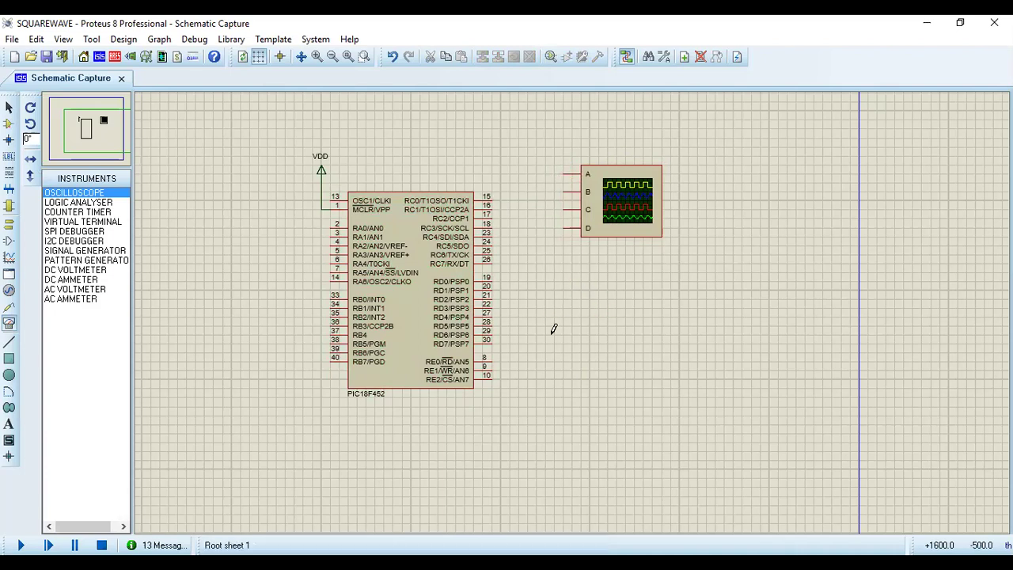
click(565, 169)
click(491, 196)
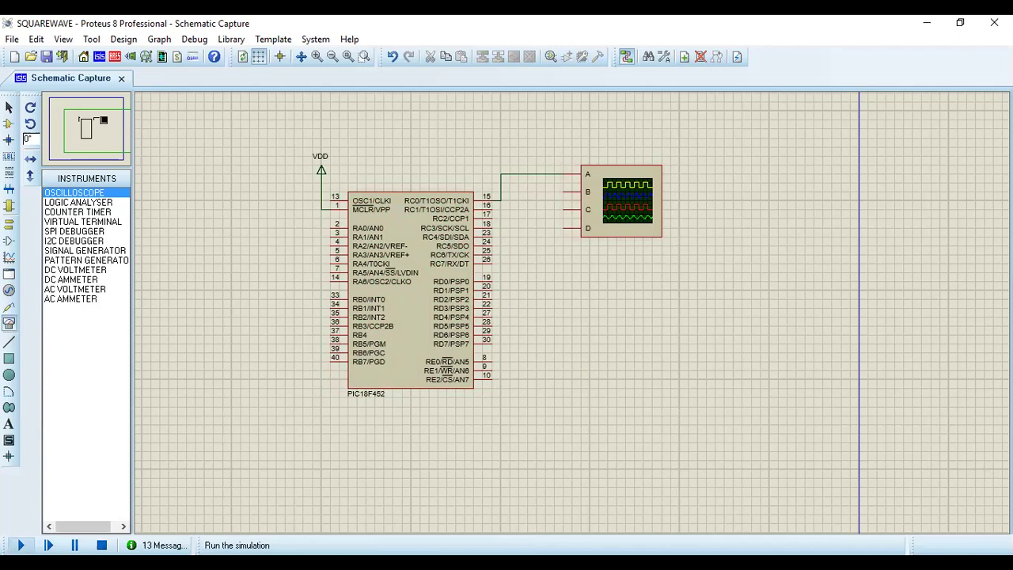
- Run the simulation and display the Digital Oscilloscope window
click(21, 545)
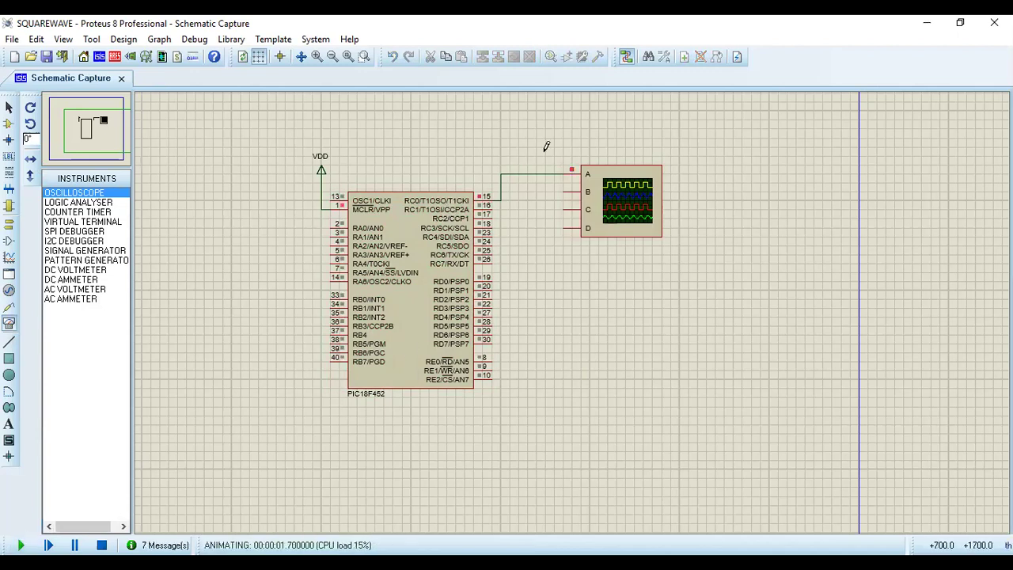
click(194, 40)
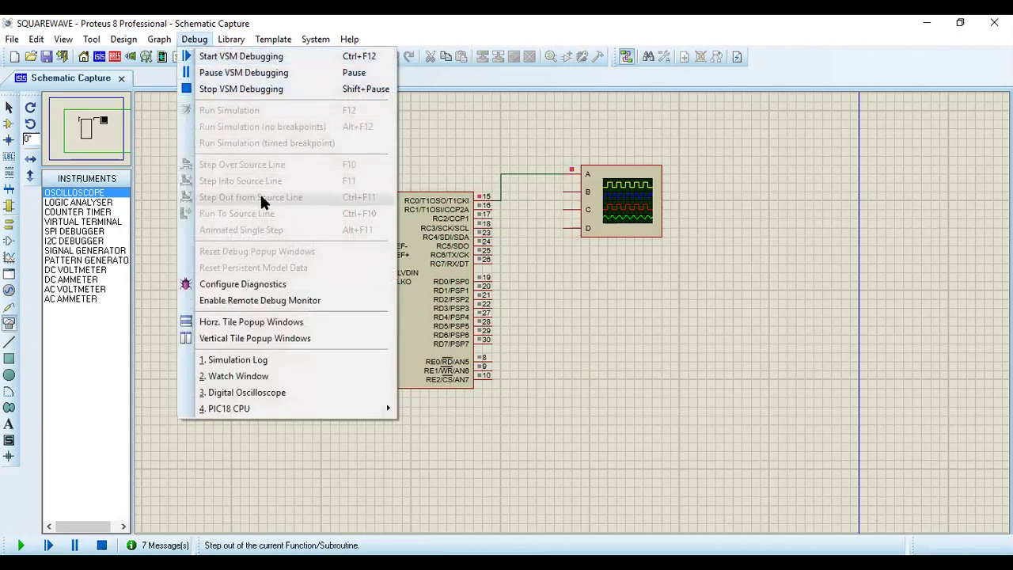
click(219, 393)
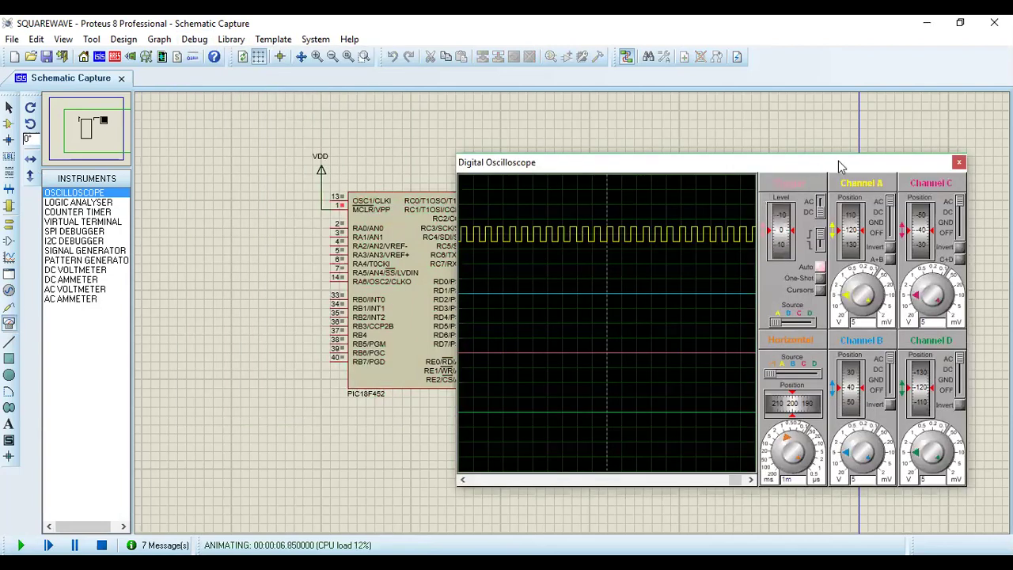
- Close and reopen the Digital Oscilloscope, and move its window toward the middle of the schematic
click(959, 164)
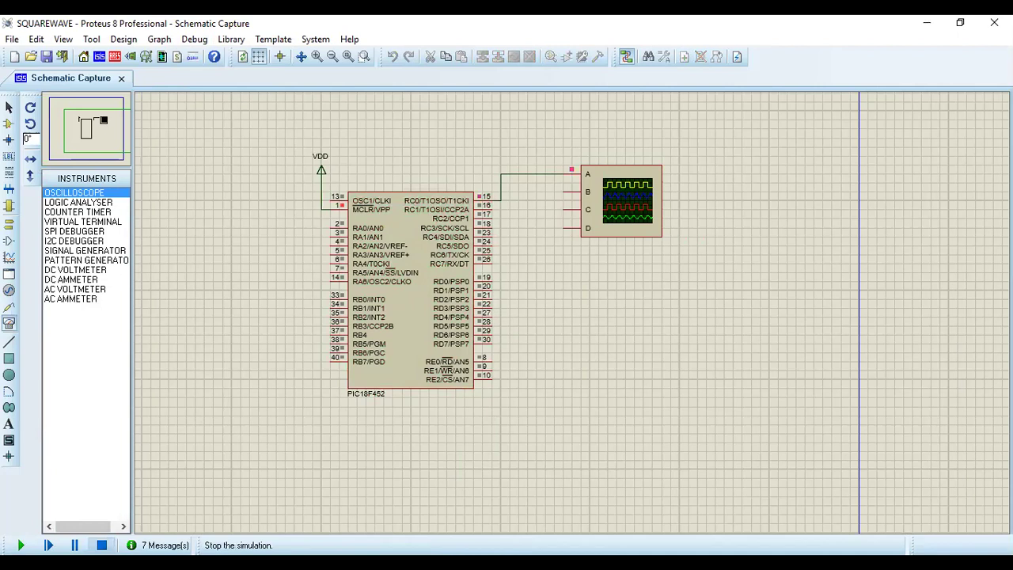
click(193, 40)
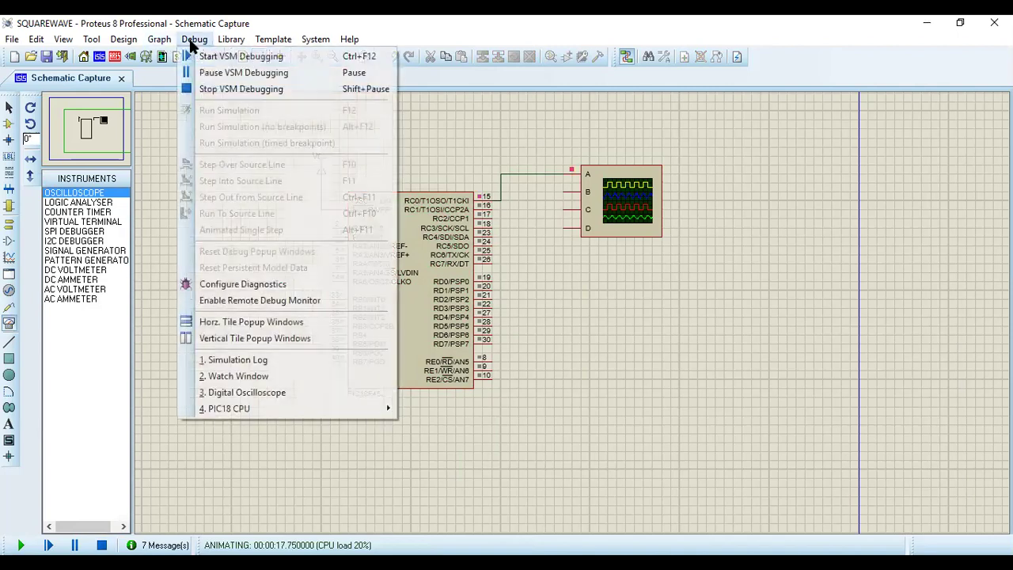
click(212, 395)
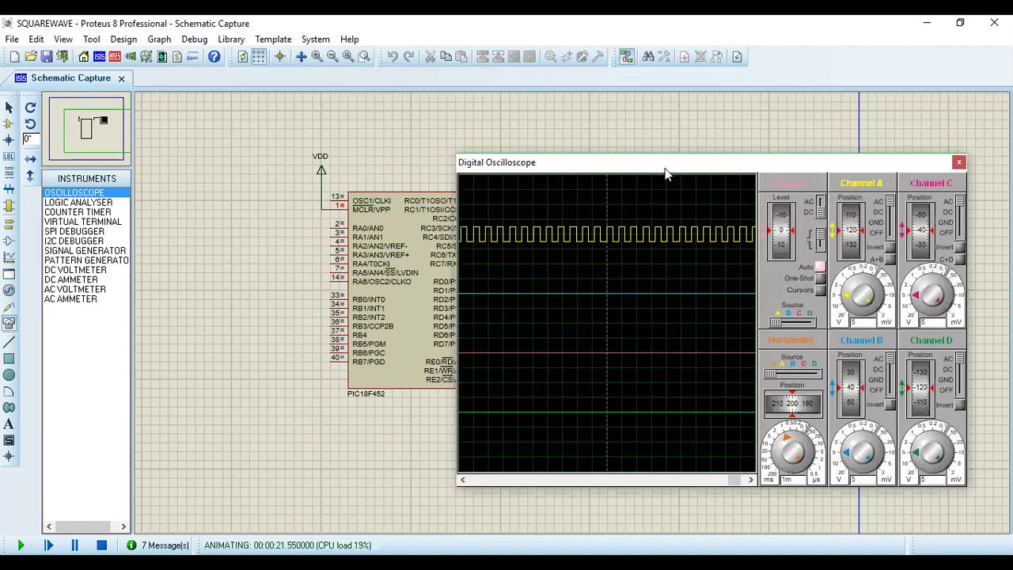
drag(665, 173, 684, 205)
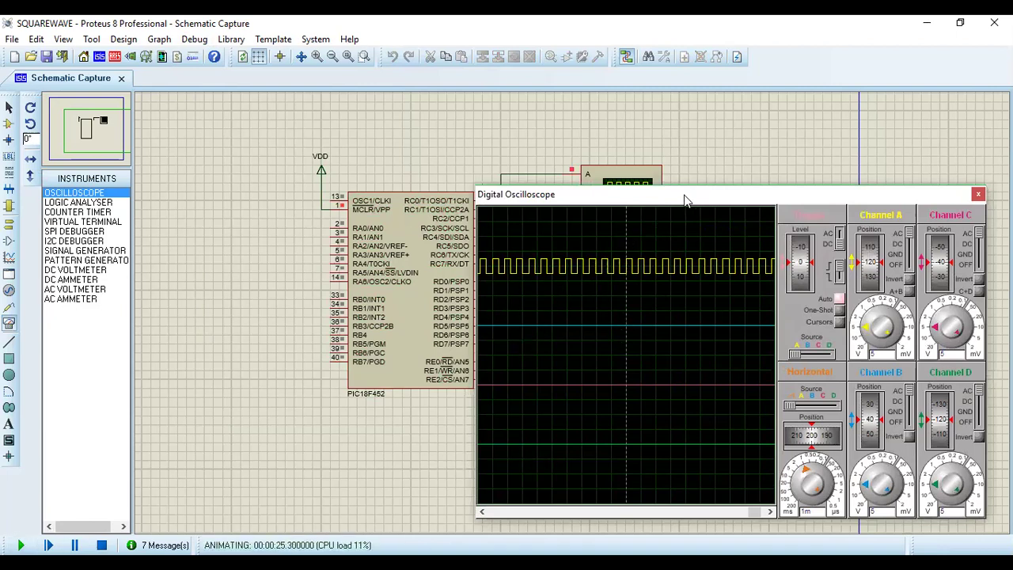
drag(685, 199, 550, 149)
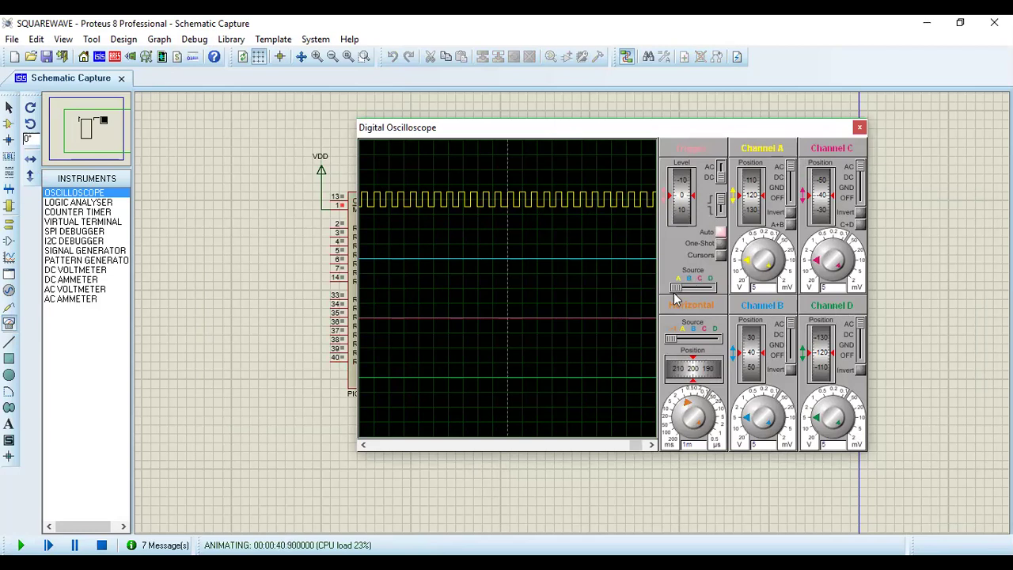
- Set the oscilloscope's channel A vertical scale to 1 V per division
mouse_move(677, 291)
mouse_down()
mouse_move(686, 291)
mouse_move(675, 292)
mouse_up()
drag(750, 265, 753, 255)
click(753, 256)
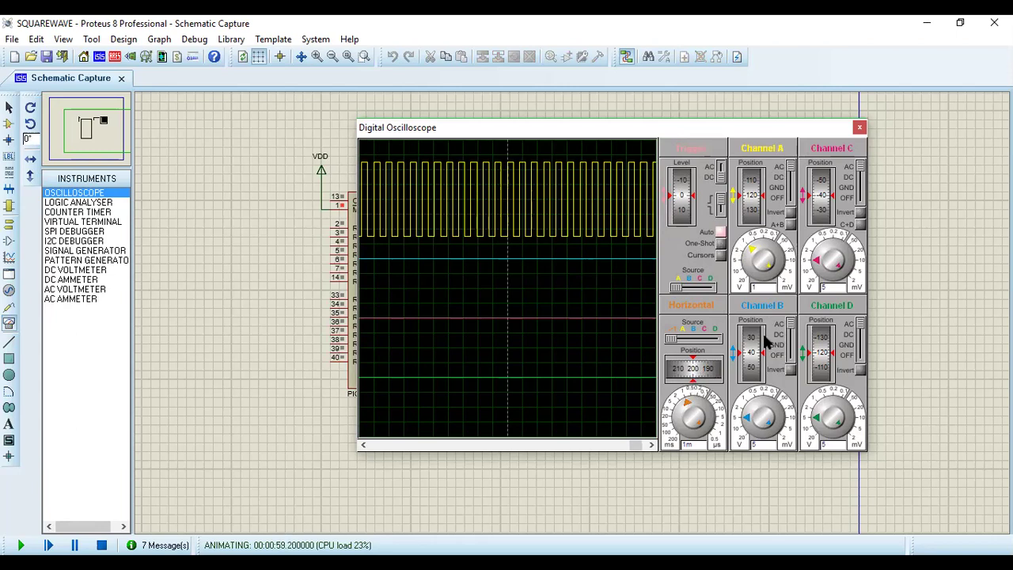
- Set the trace positions to 0 for channel A, -180 for channel B, and -200 for channels C and D
drag(765, 355, 759, 440)
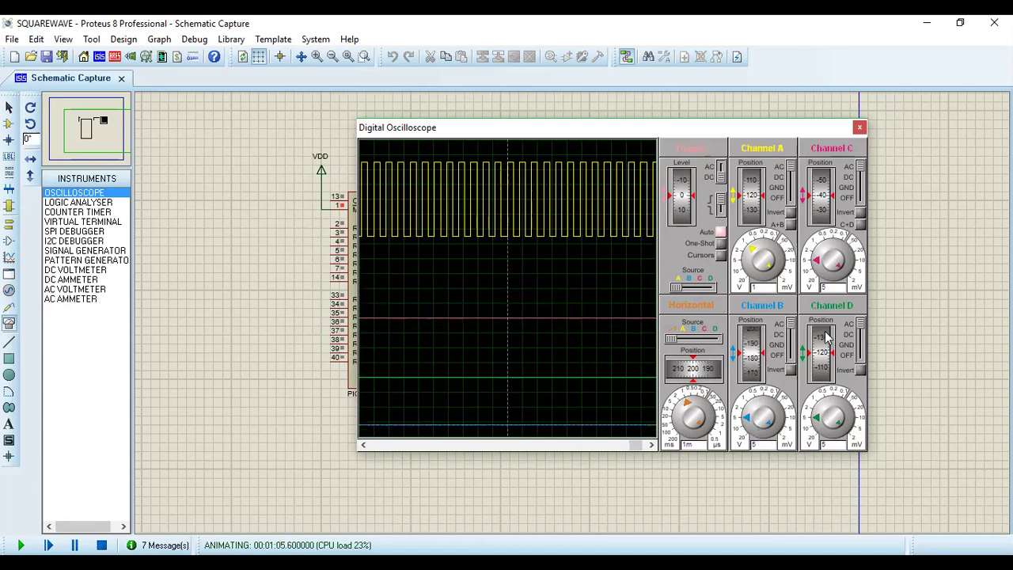
drag(758, 198, 761, 230)
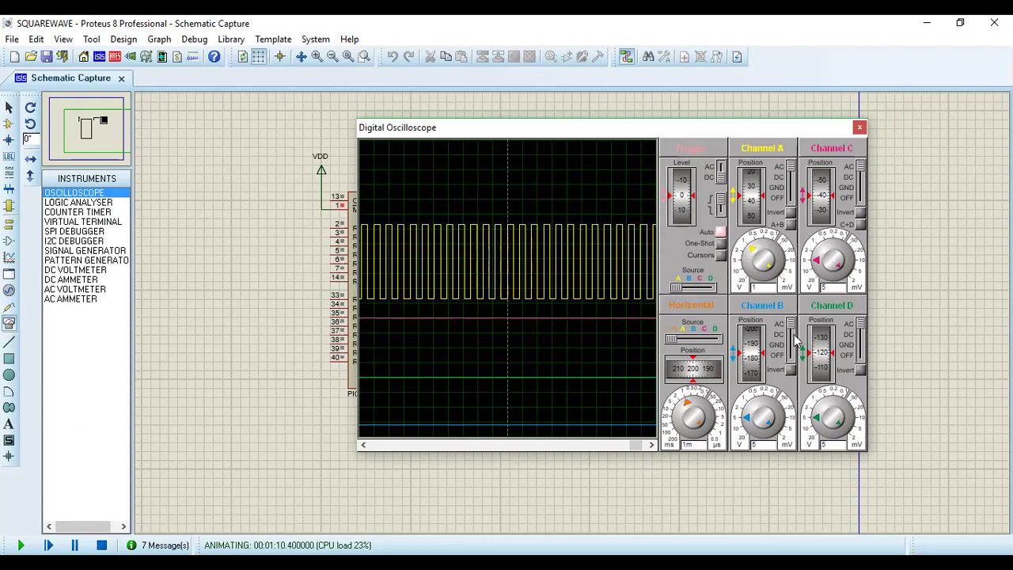
drag(837, 345, 827, 391)
drag(833, 181, 830, 226)
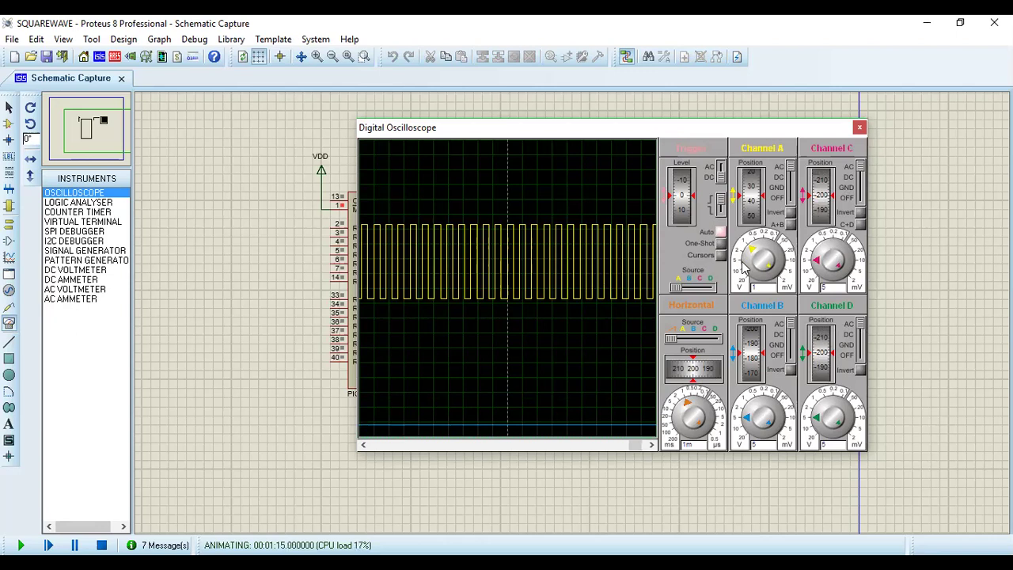
drag(749, 204, 755, 219)
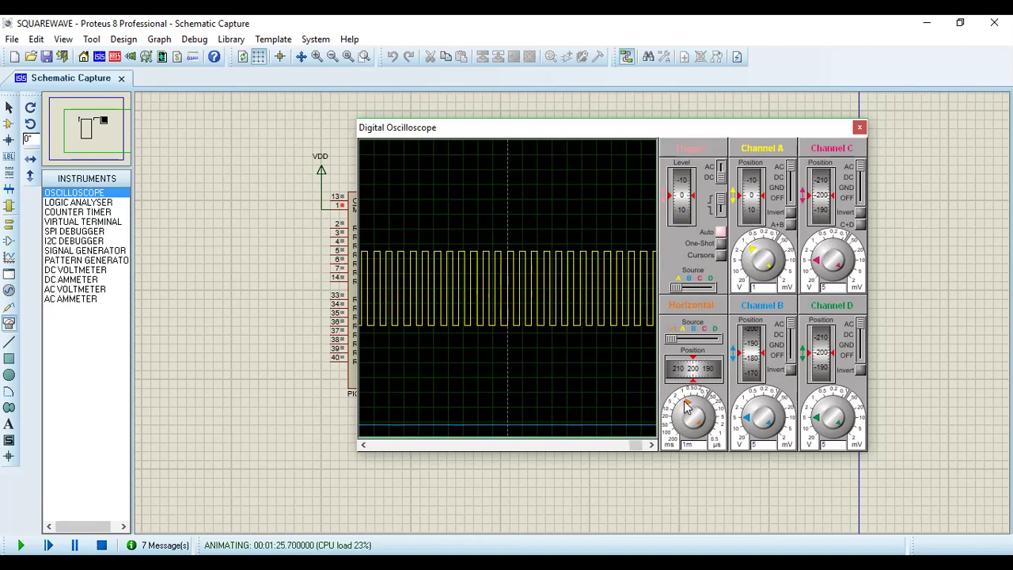
- Set the oscilloscope's horizontal time base to 100 µs per division
drag(685, 402, 690, 400)
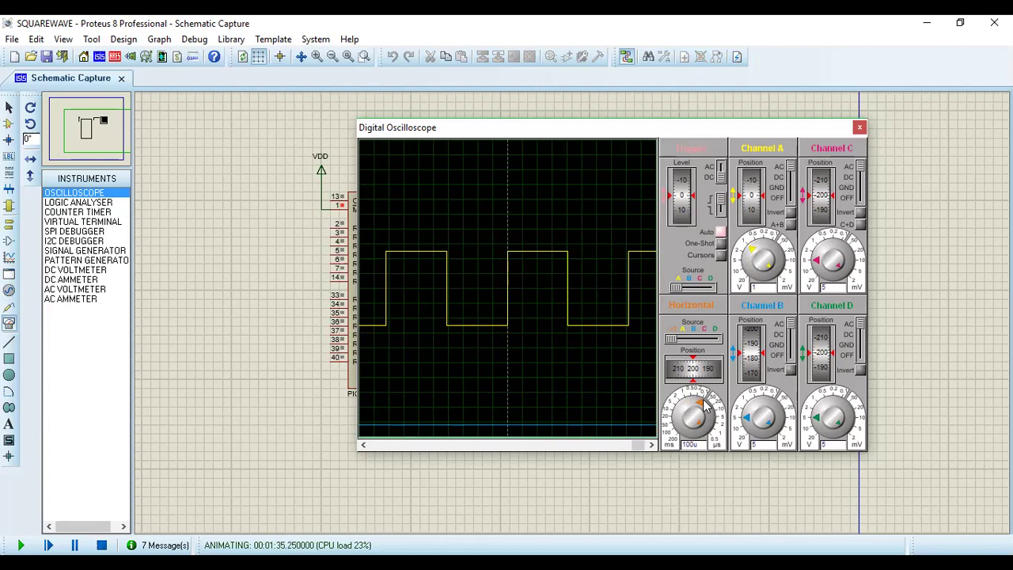
mouse_move(703, 406)
mouse_down()
mouse_move(681, 408)
mouse_move(678, 424)
mouse_move(682, 405)
mouse_move(705, 404)
mouse_up()
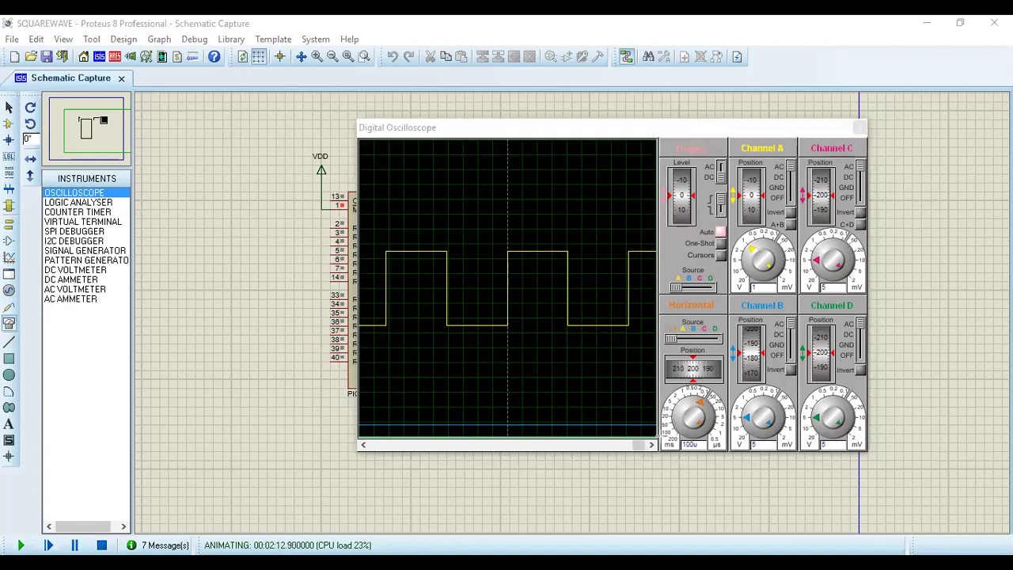
drag(661, 387, 733, 487)
drag(677, 435, 710, 461)
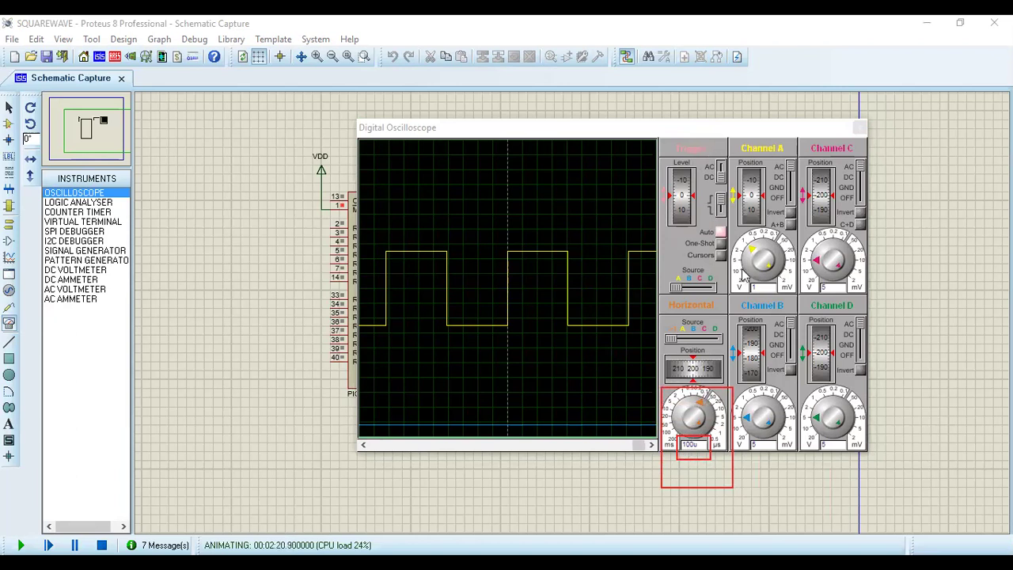
mouse_move(701, 408)
mouse_down()
mouse_move(676, 417)
mouse_move(692, 403)
mouse_move(710, 413)
mouse_move(697, 406)
mouse_up()
drag(513, 368, 588, 369)
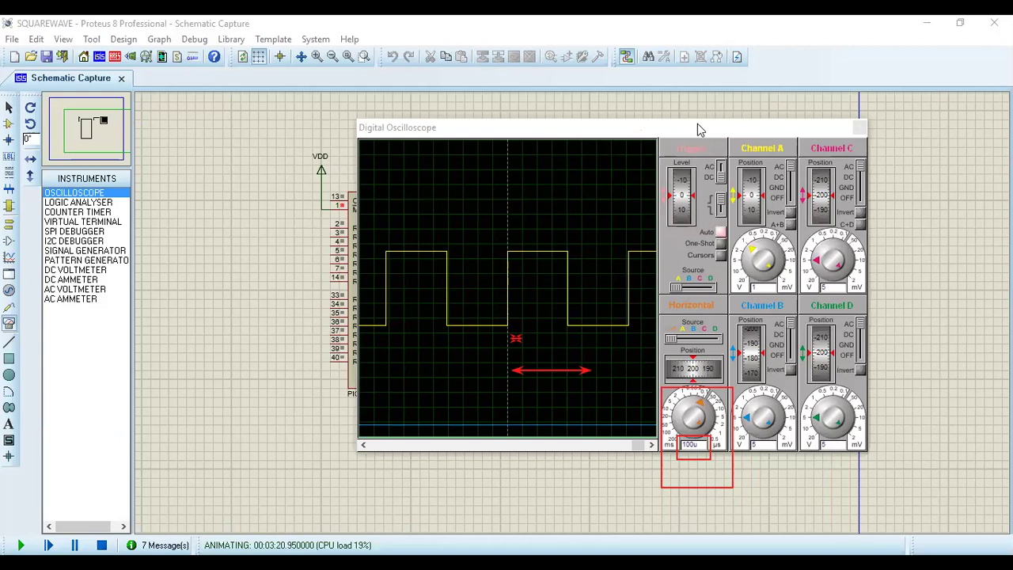
- Reposition the Digital Oscilloscope window so its waveform lines up with the on-screen arrow marks
mouse_move(697, 124)
mouse_down()
mouse_move(648, 149)
mouse_move(693, 143)
mouse_up()
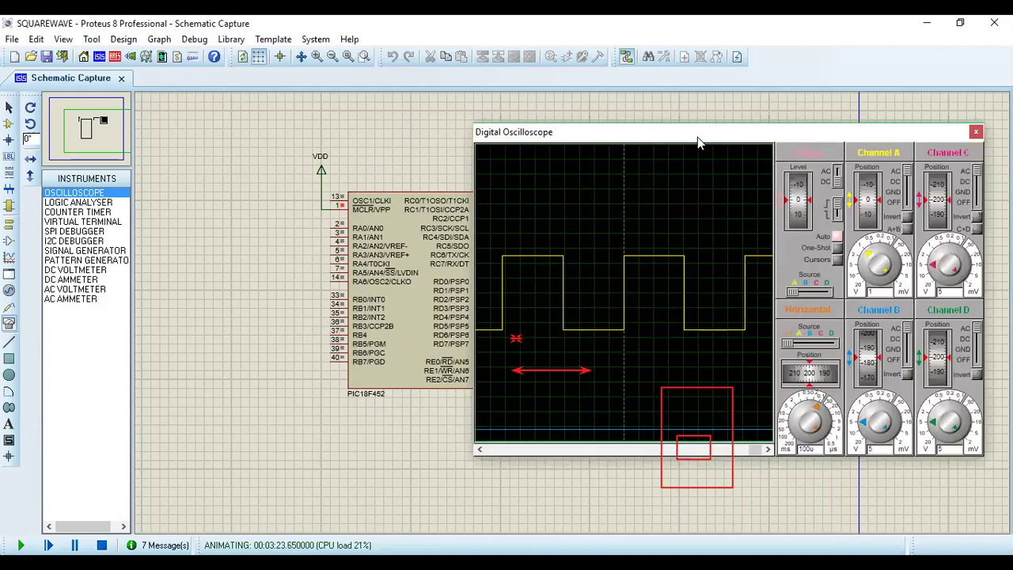
drag(698, 137, 592, 139)
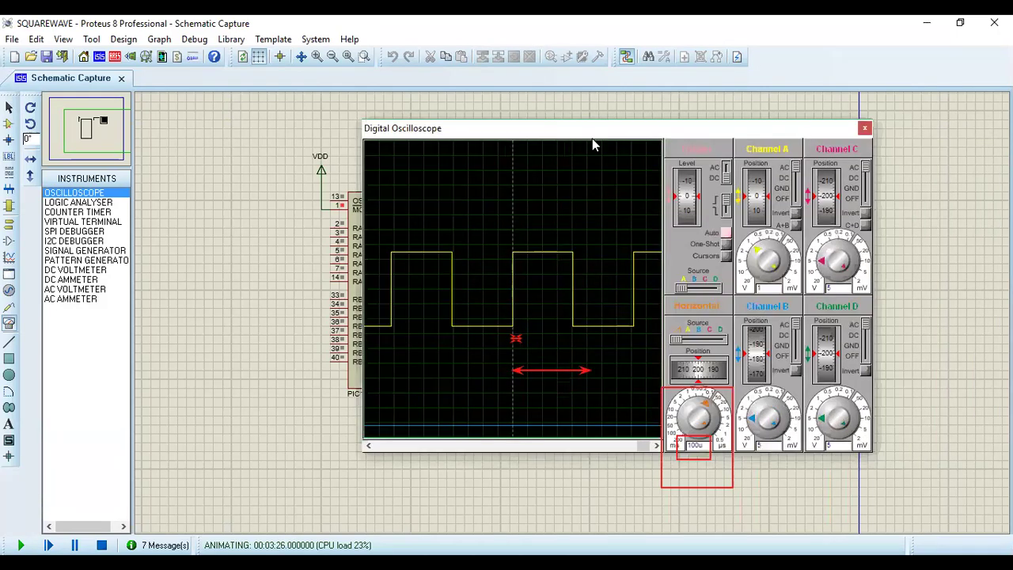